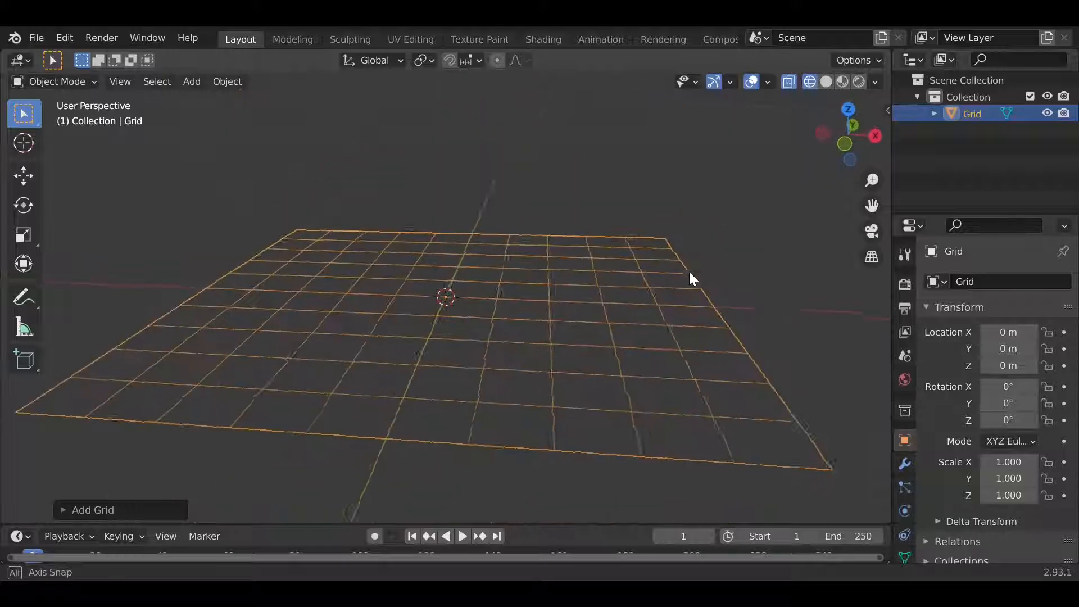
Switch the viewport to solid shading and scale the grid up uniformly by about 12.06.
click(826, 83)
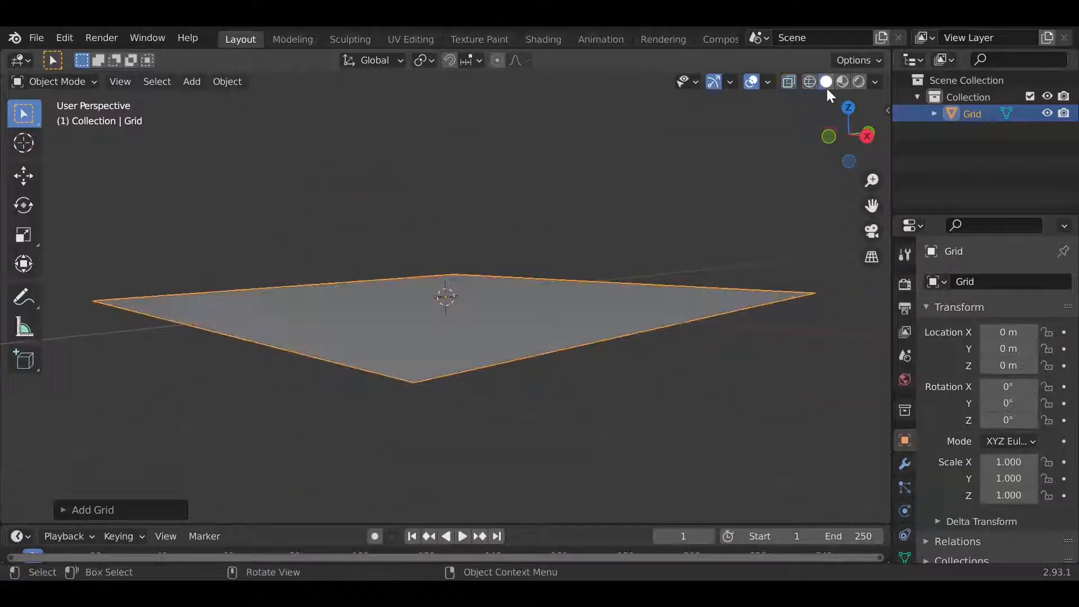
scroll(595, 210, down, 3)
middle_drag(592, 274, 597, 306)
key(s)
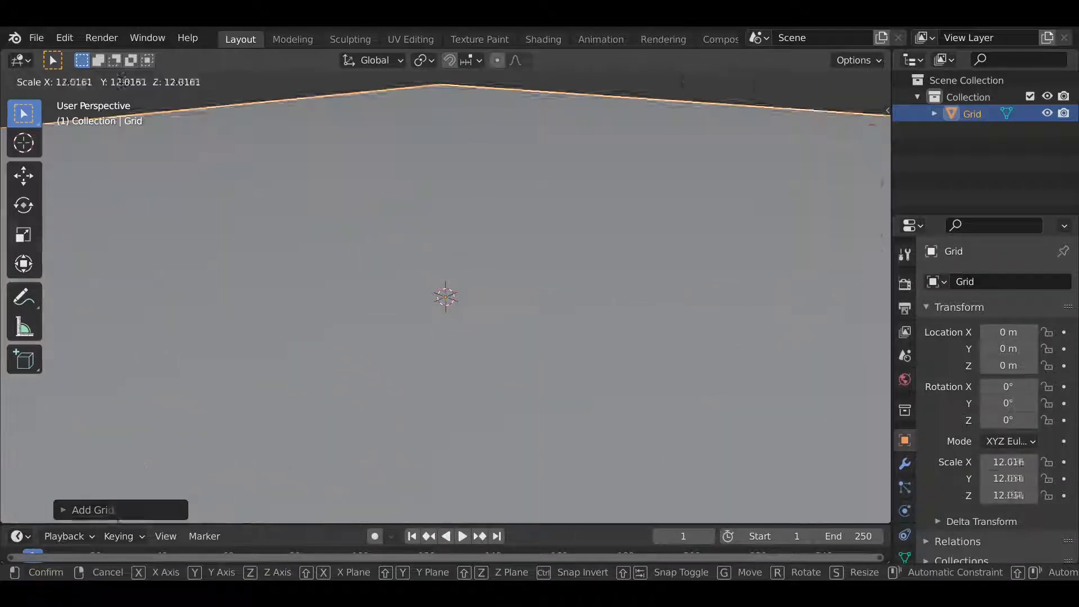
click(243, 260)
scroll(243, 260, down, 5)
scroll(454, 359, up, 2)
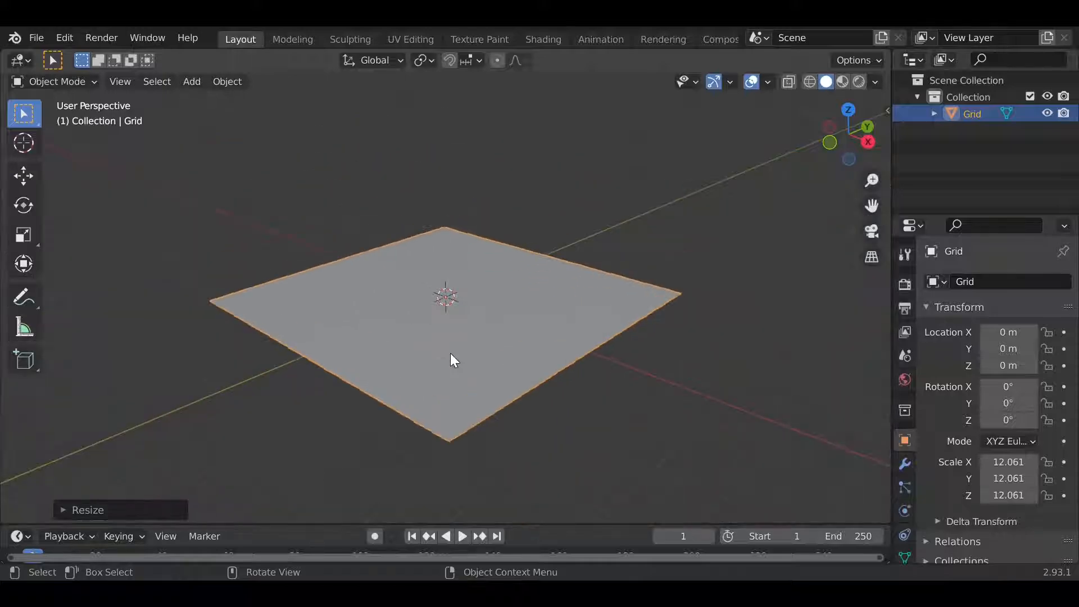
Select all vertices of the grid in Edit Mode and subdivide the mesh once.
key(Tab)
key(alt+a)
middle_drag(434, 163, 450, 236)
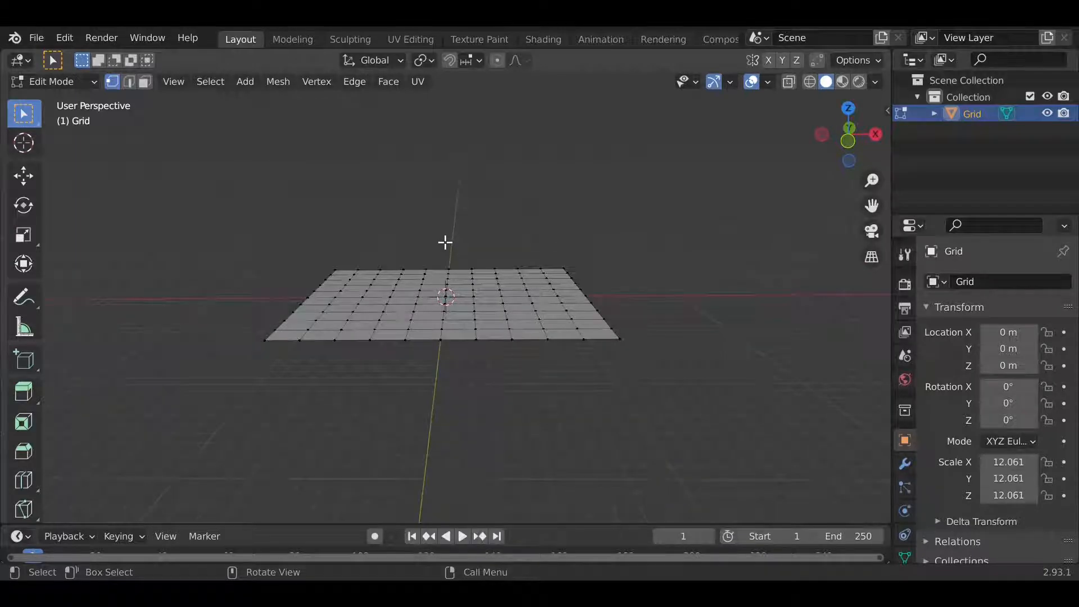
scroll(280, 242, down, 1)
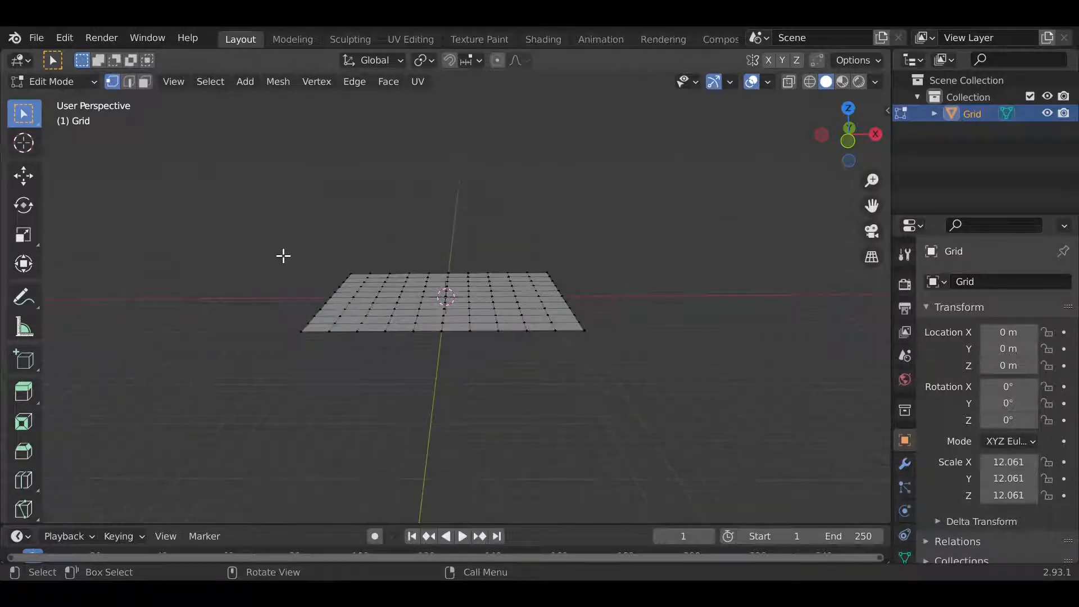
key(a)
middle_drag(683, 362, 691, 404)
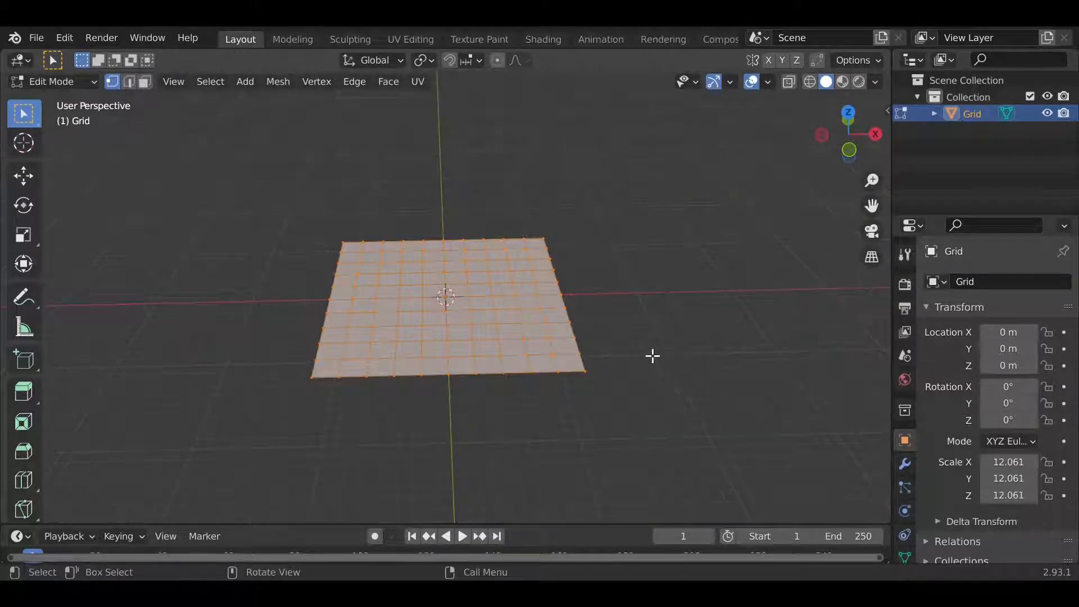
right_click(438, 311)
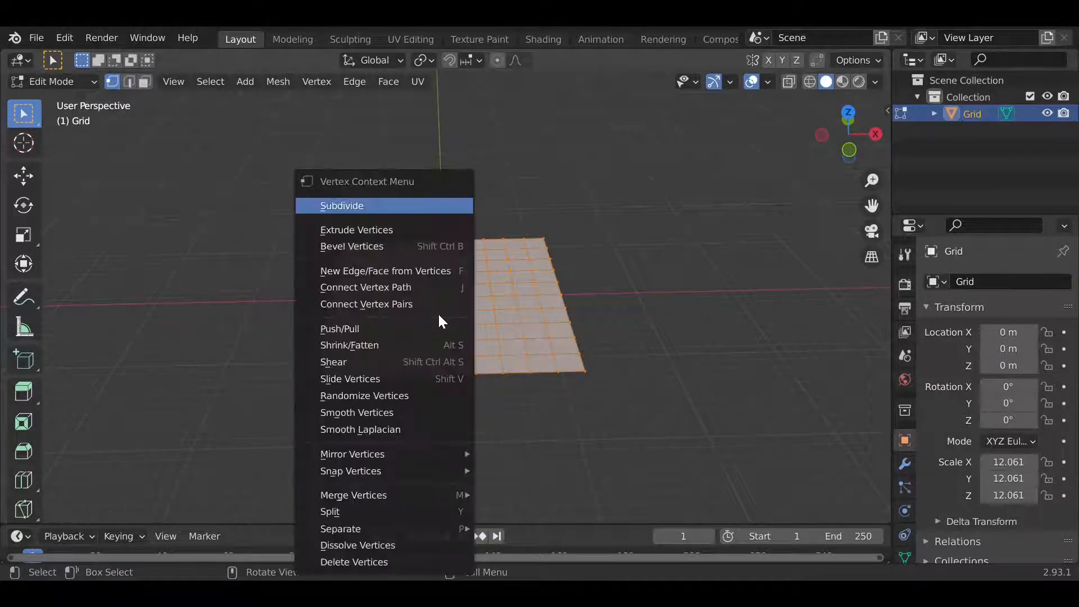
click(393, 207)
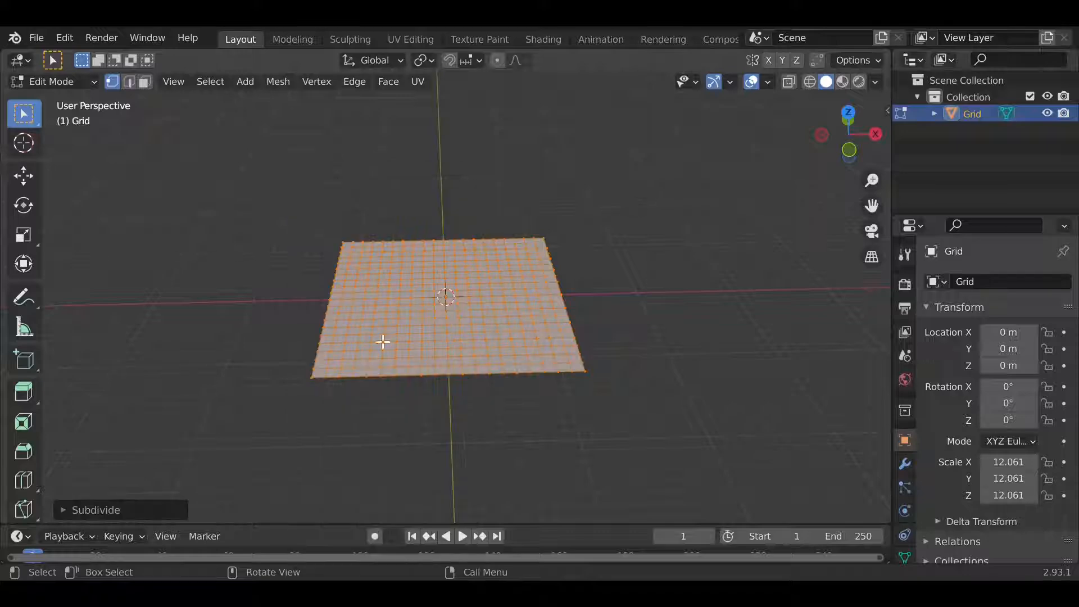
Try the subdivision with 2 cuts and set the number of cuts back to 1.
scroll(382, 342, up, 5)
scroll(383, 341, down, 5)
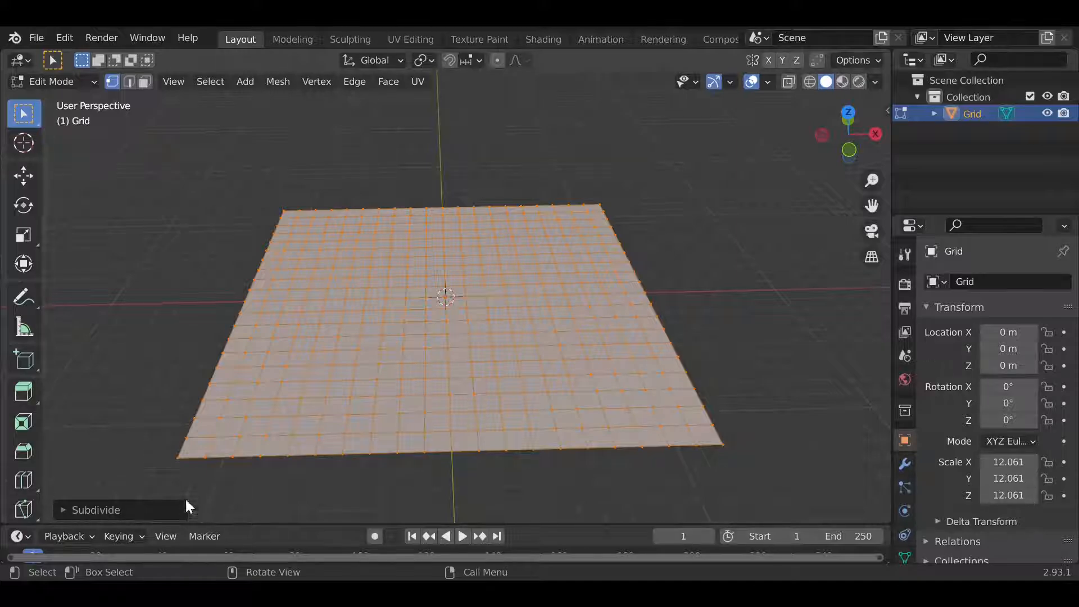
click(112, 509)
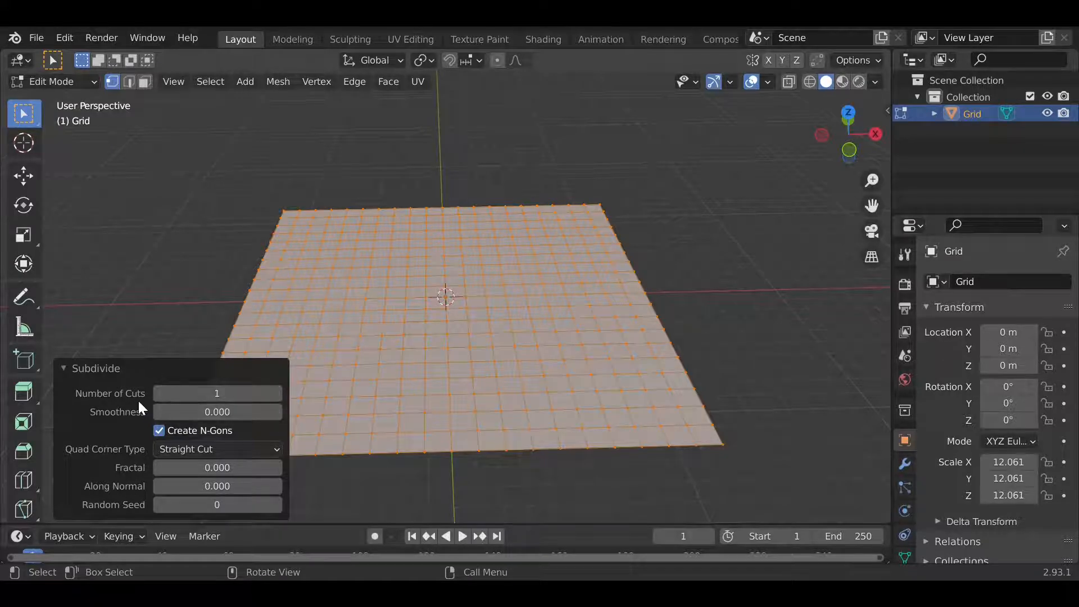
click(276, 393)
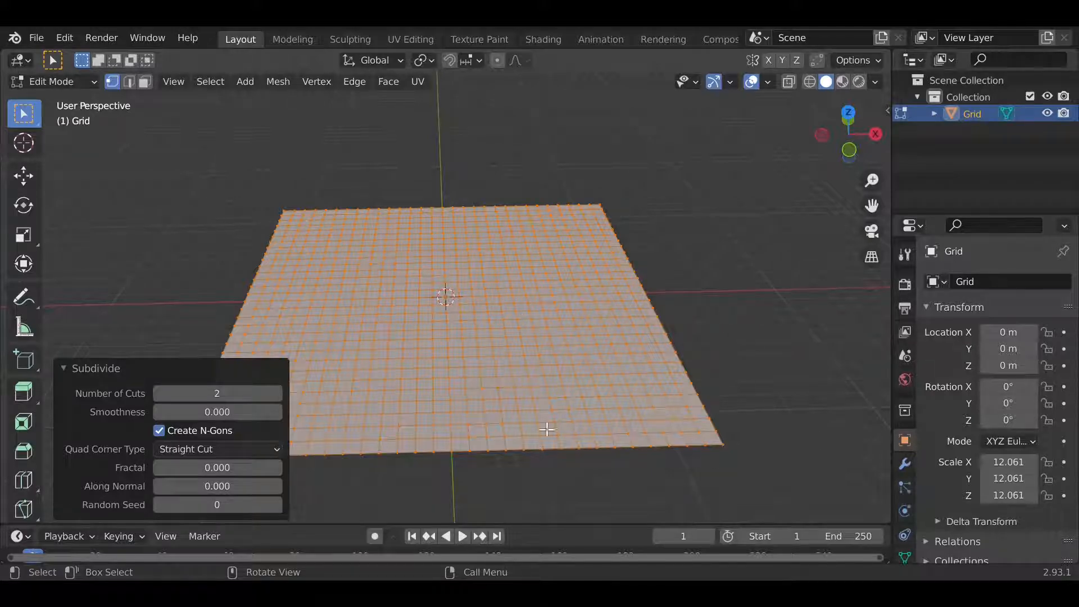
middle_drag(549, 429, 565, 392)
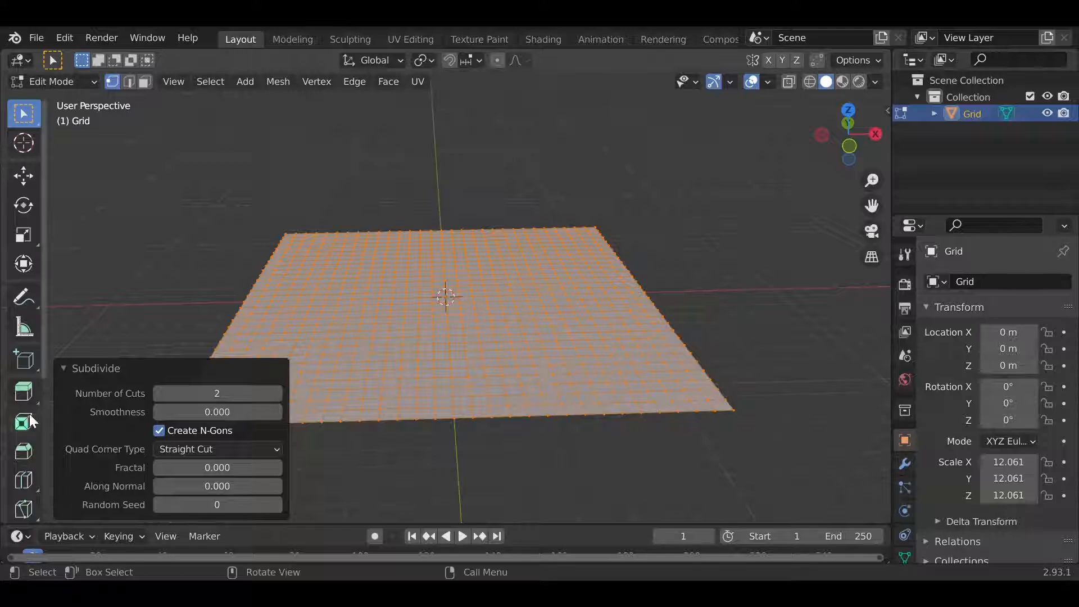
click(159, 395)
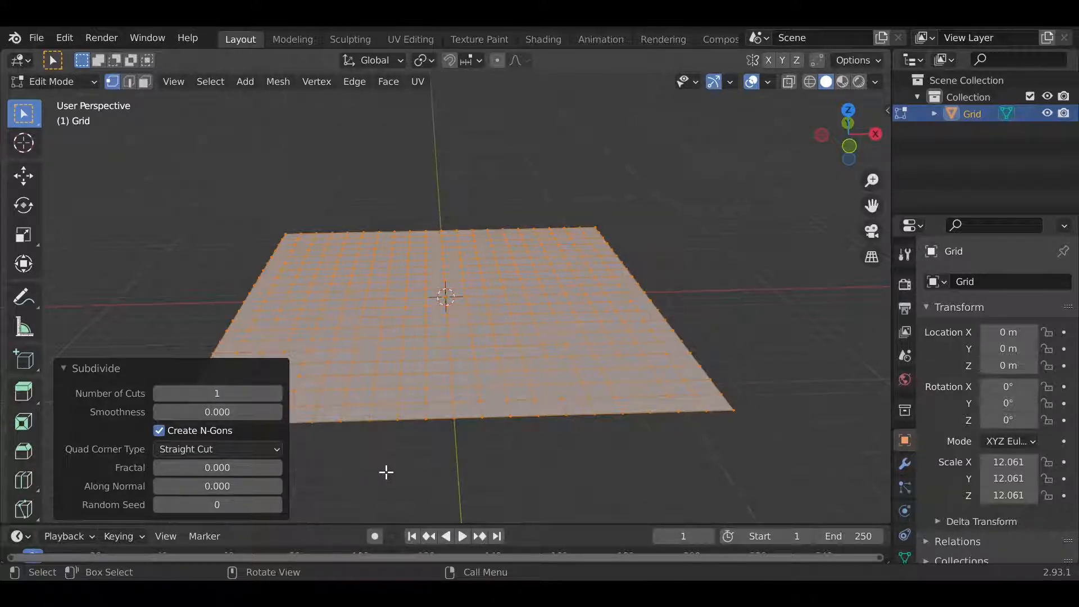
click(71, 368)
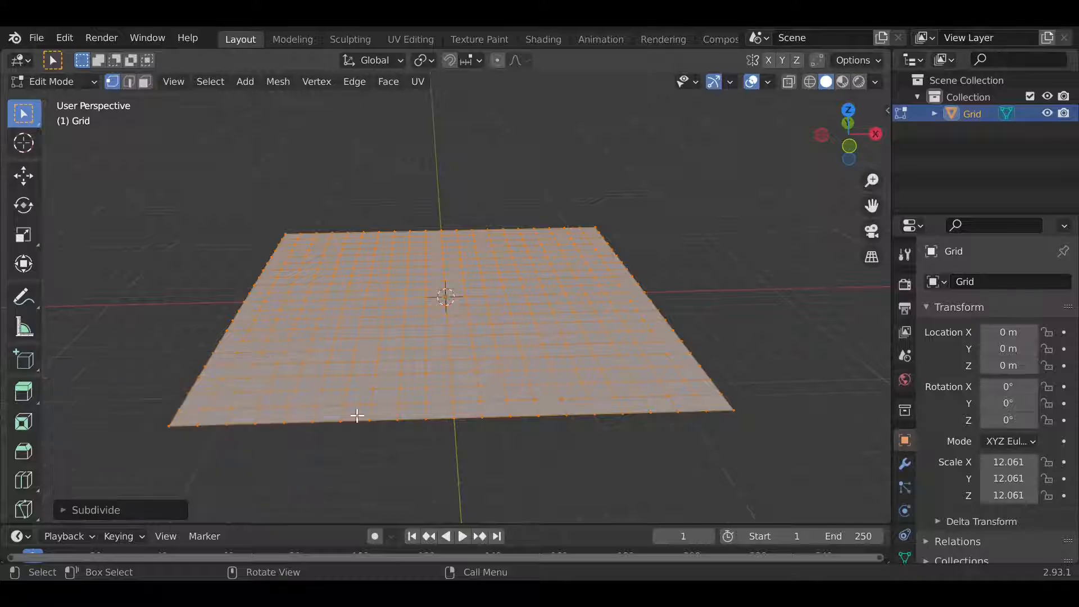
Clear the vertex selection and examine the subdivided grid from several angles.
click(601, 165)
middle_drag(381, 379, 313, 404)
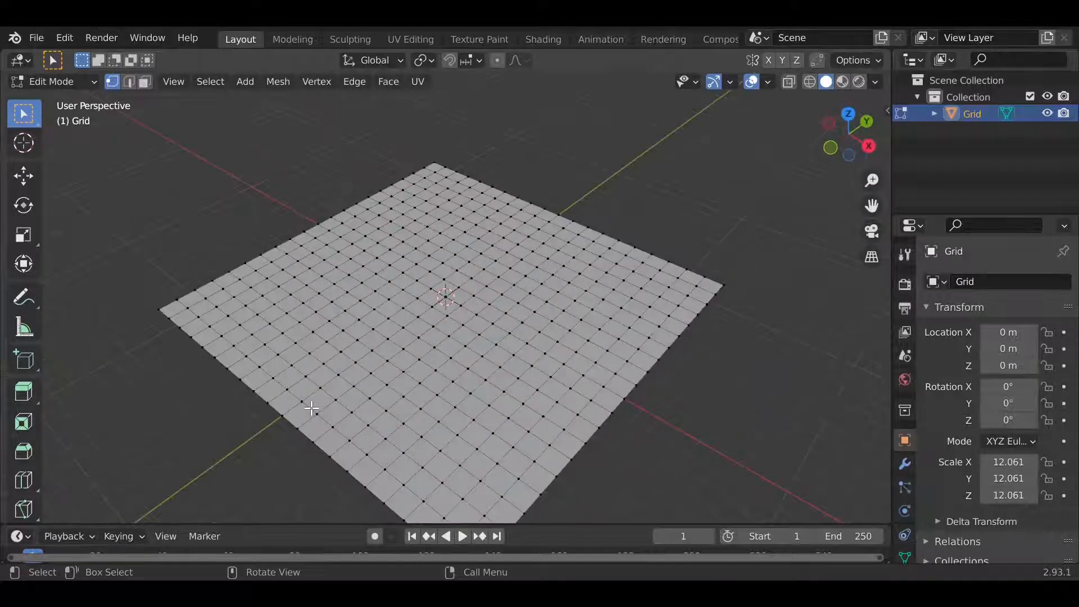
scroll(312, 404, down, 4)
scroll(429, 365, up, 4)
middle_drag(447, 317, 375, 371)
scroll(339, 308, down, 1)
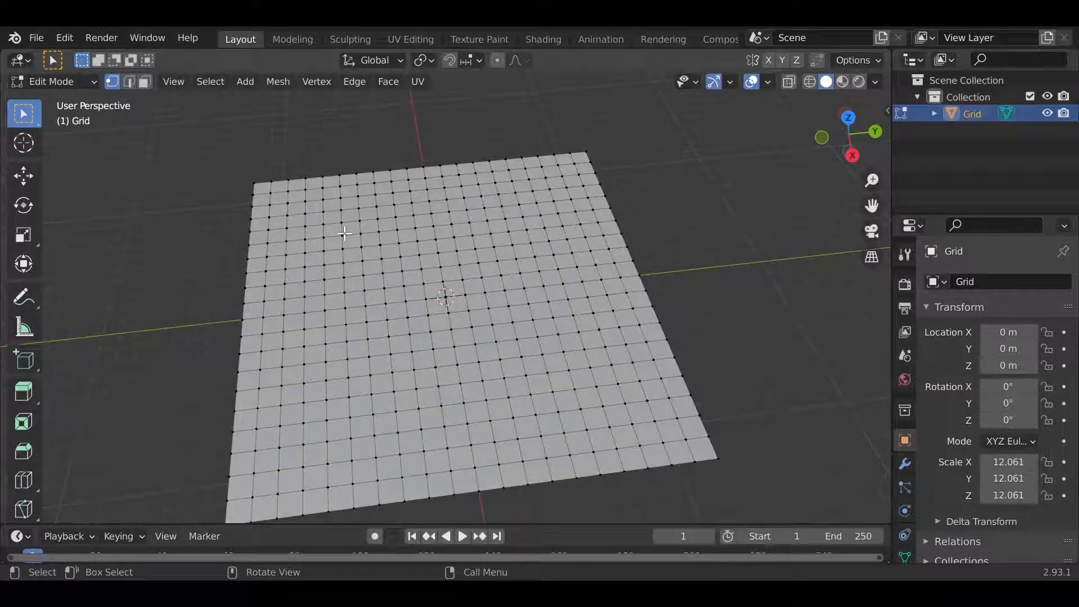
Try box-selecting a patch of vertices near the grid's centre, and clear the selection again.
middle_drag(394, 308, 414, 321)
key(b)
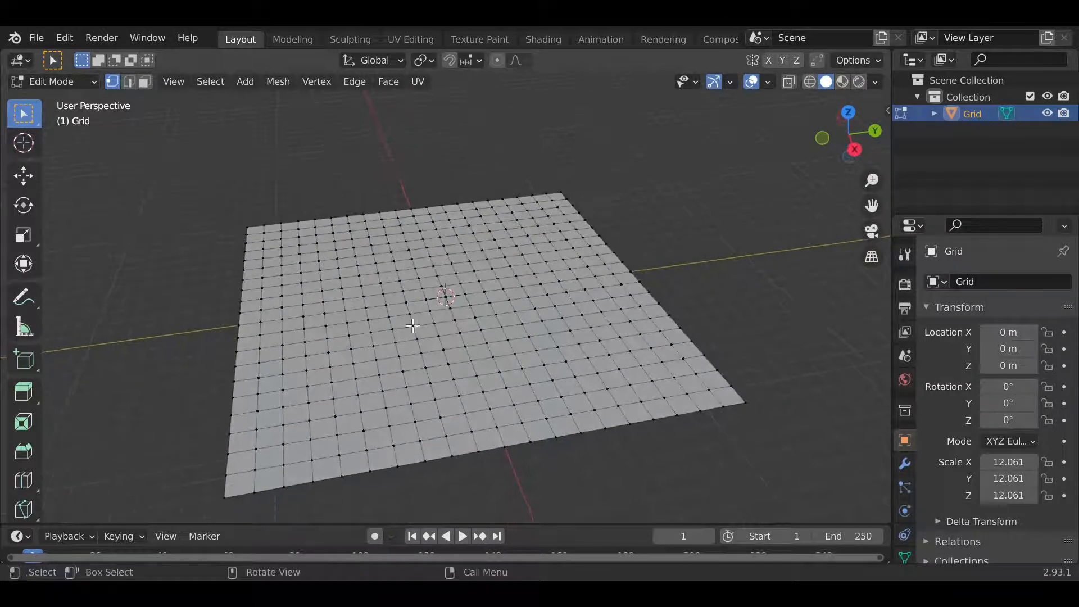
drag(516, 374, 532, 393)
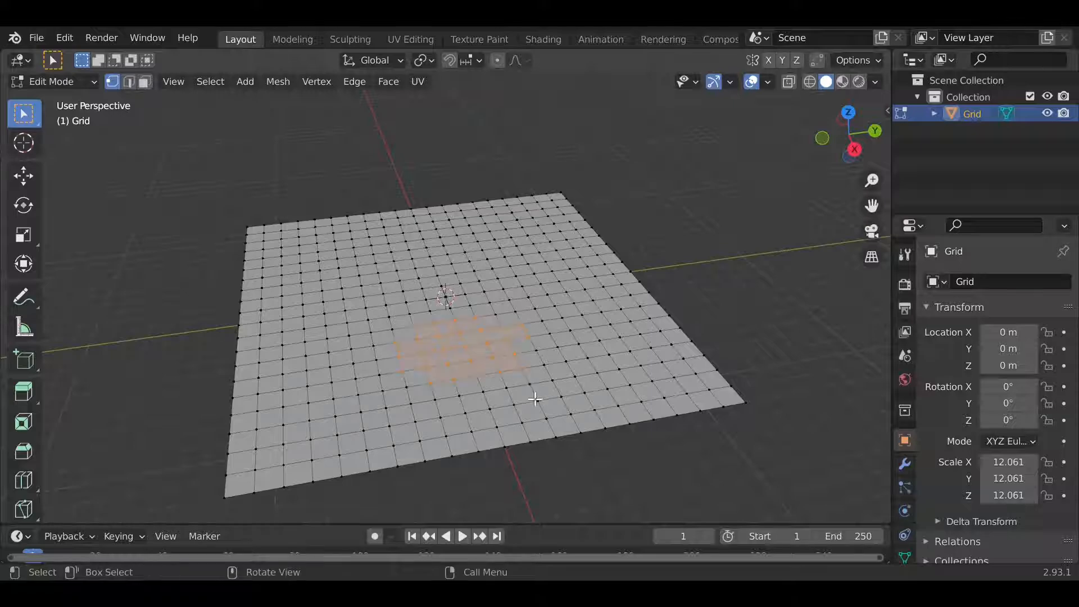
middle_drag(532, 392, 601, 366)
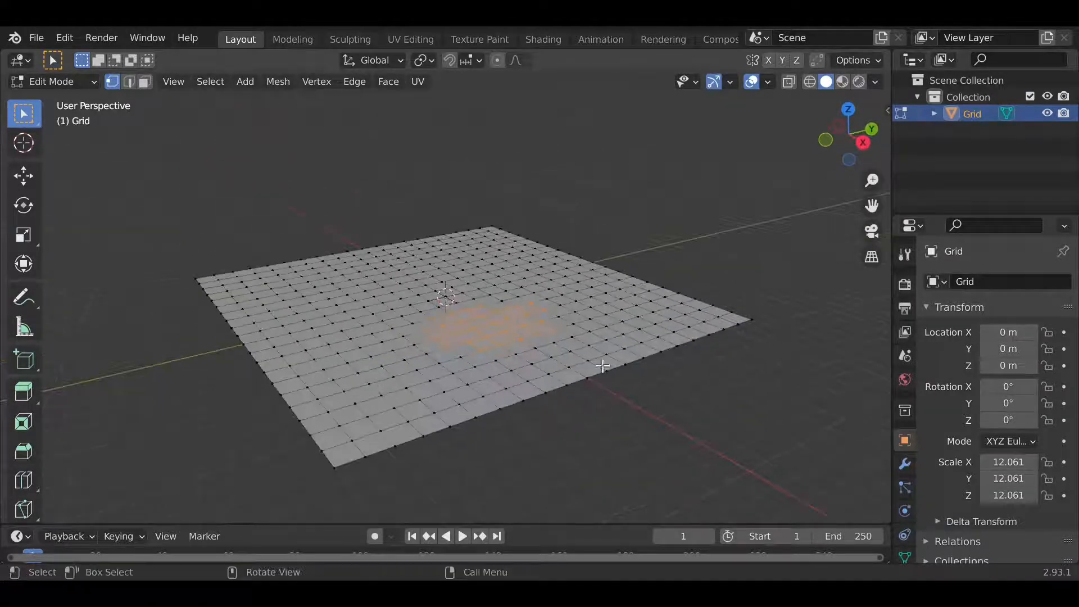
key(alt+a)
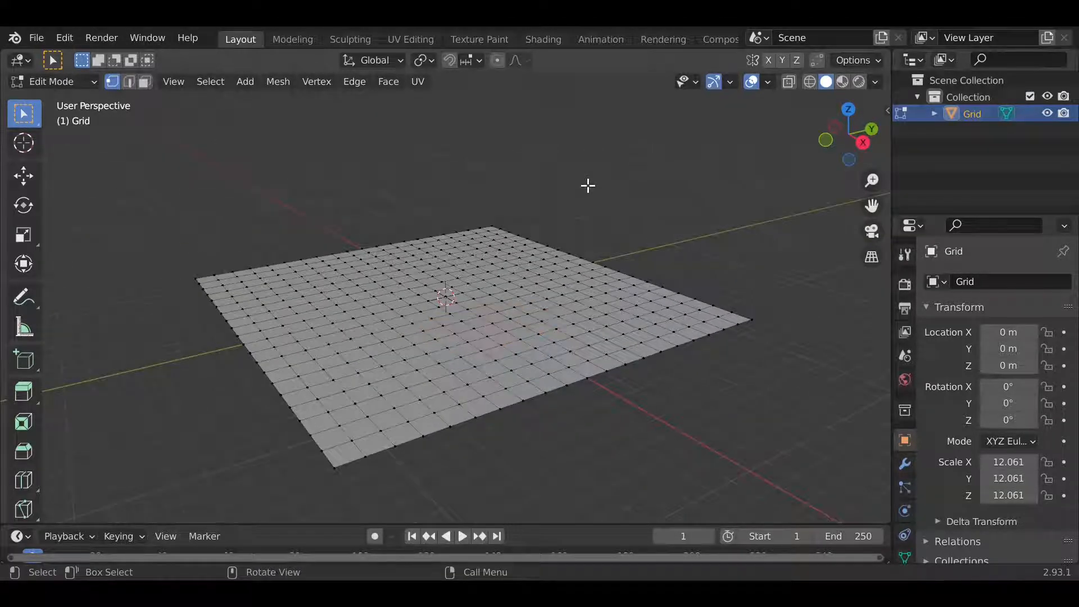
Try raising a single vertex on the grid's +X half along the Z axis, and undo the move.
middle_drag(373, 453, 467, 458)
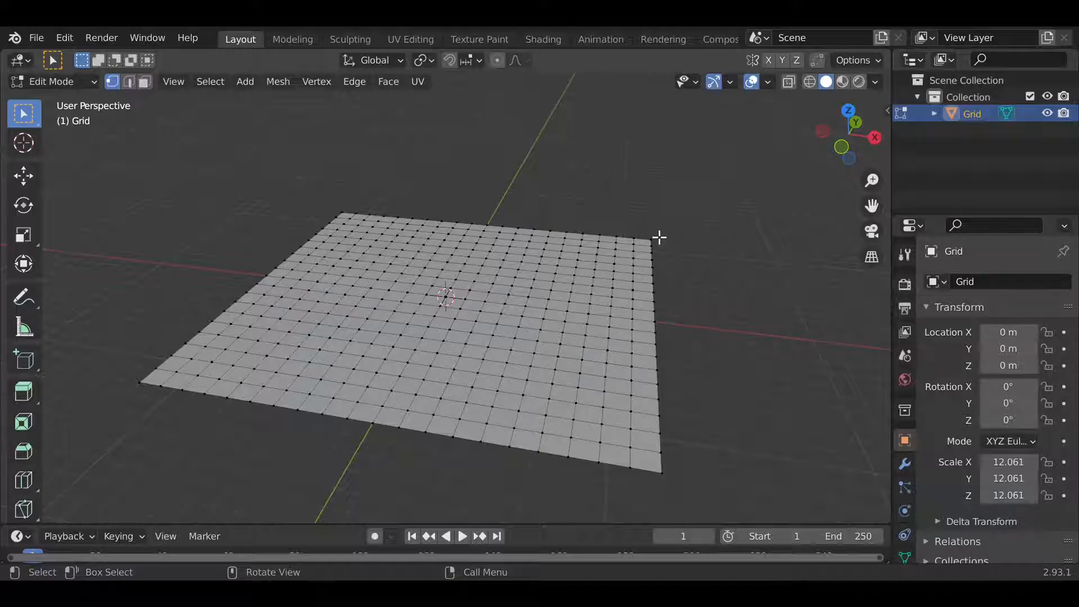
middle_drag(659, 367, 647, 340)
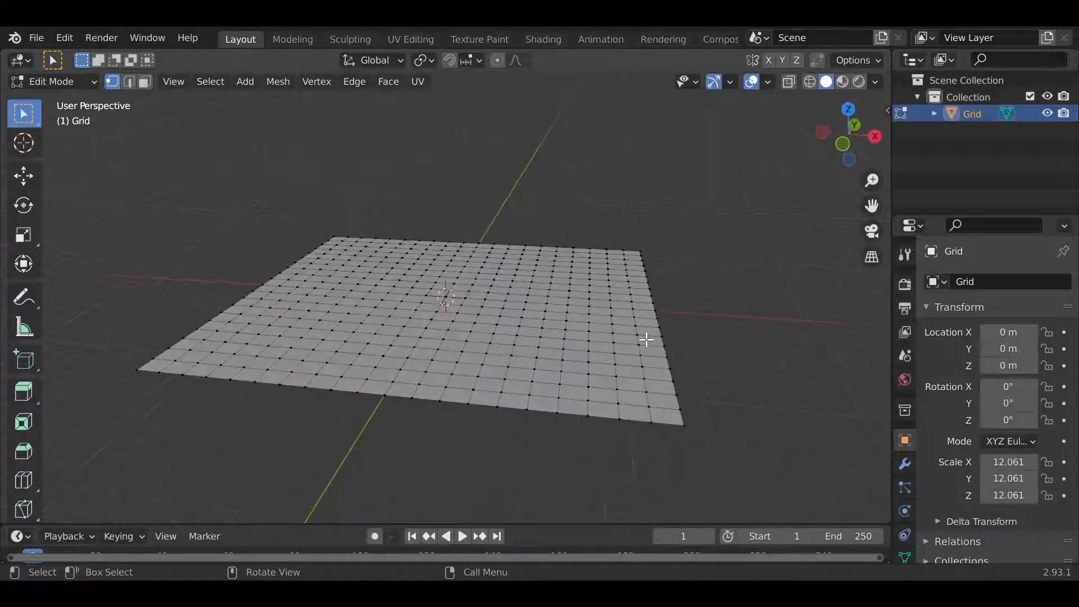
scroll(665, 331, up, 4)
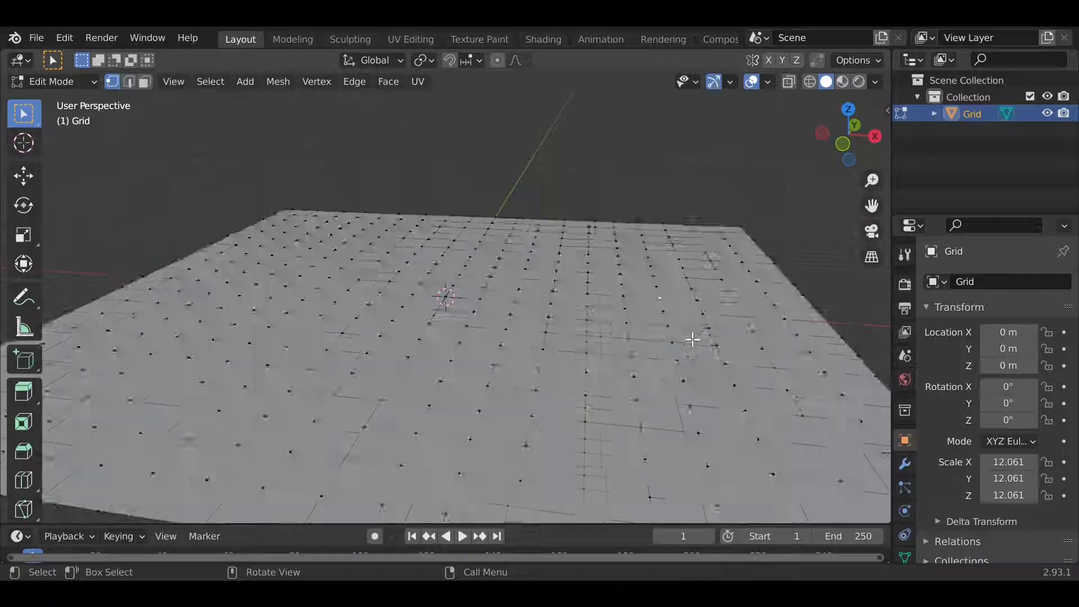
shift+middle_drag(691, 337, 481, 340)
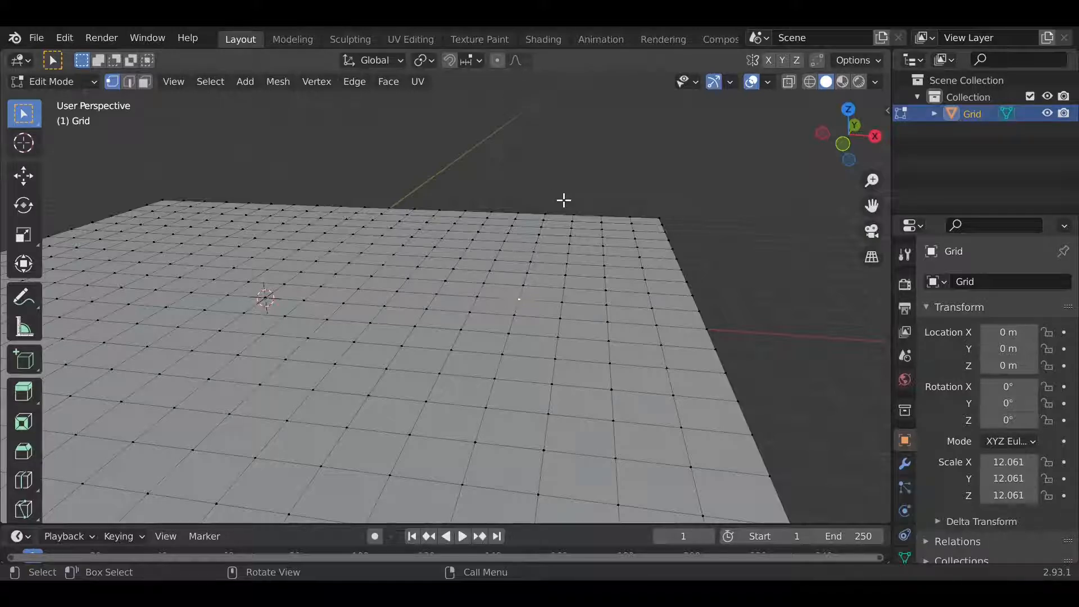
key(g)
key(z)
click(565, 157)
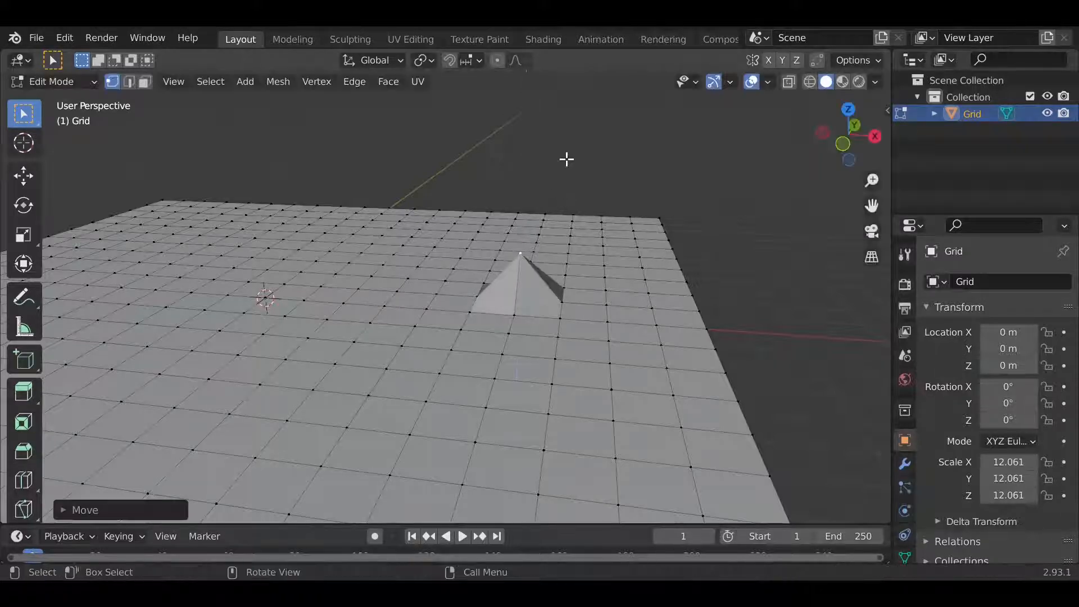
middle_drag(565, 159, 602, 265)
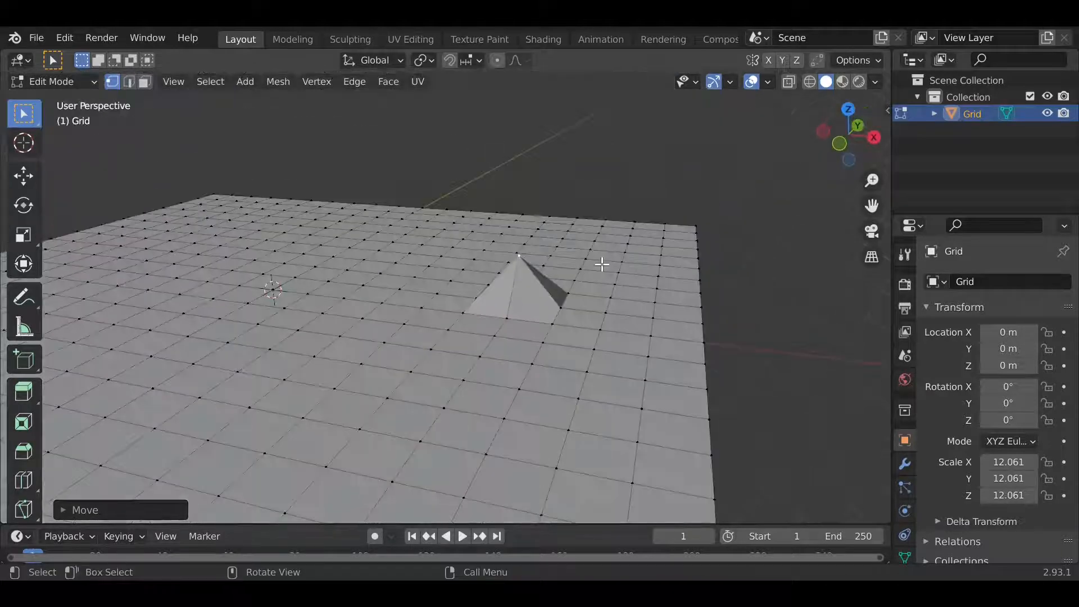
key(ctrl+z)
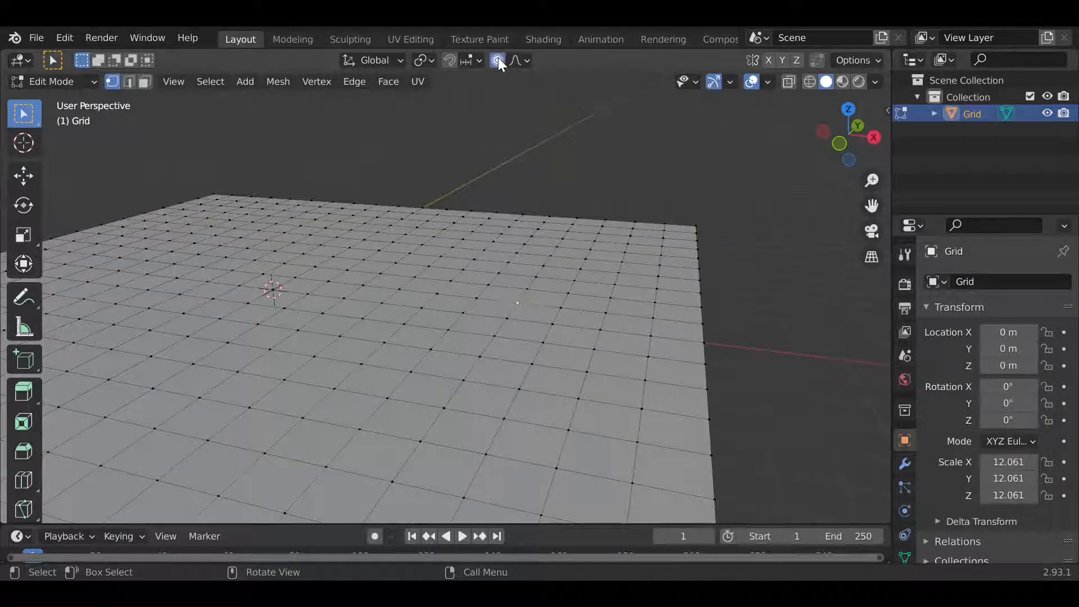
Try raising the same vertex along Z using smooth proportional editing with a size of 1.00, and undo the move.
key(g)
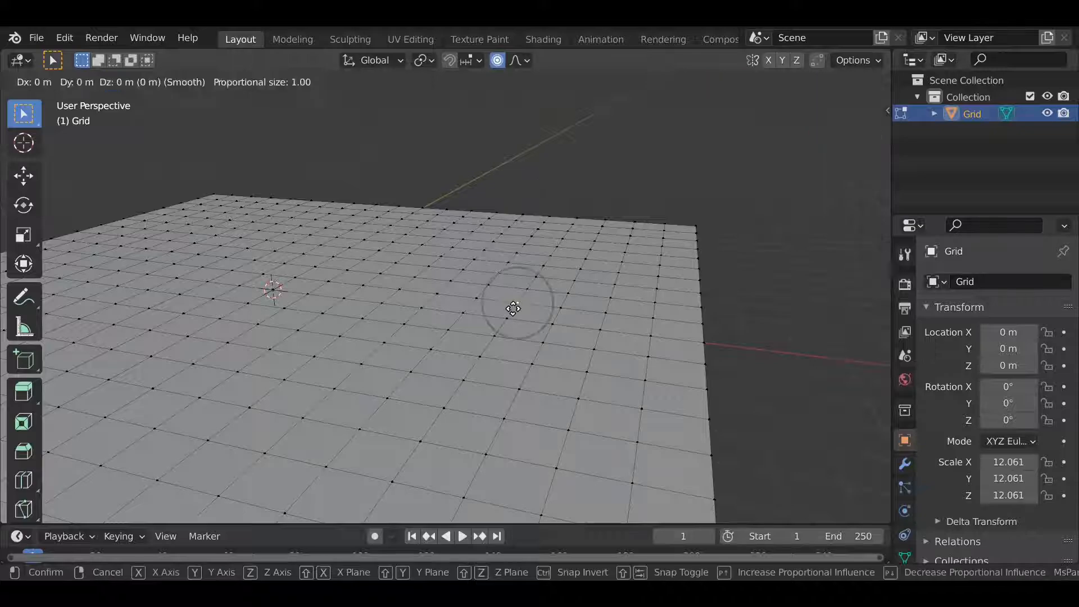
key(z)
click(513, 245)
key(ctrl+z)
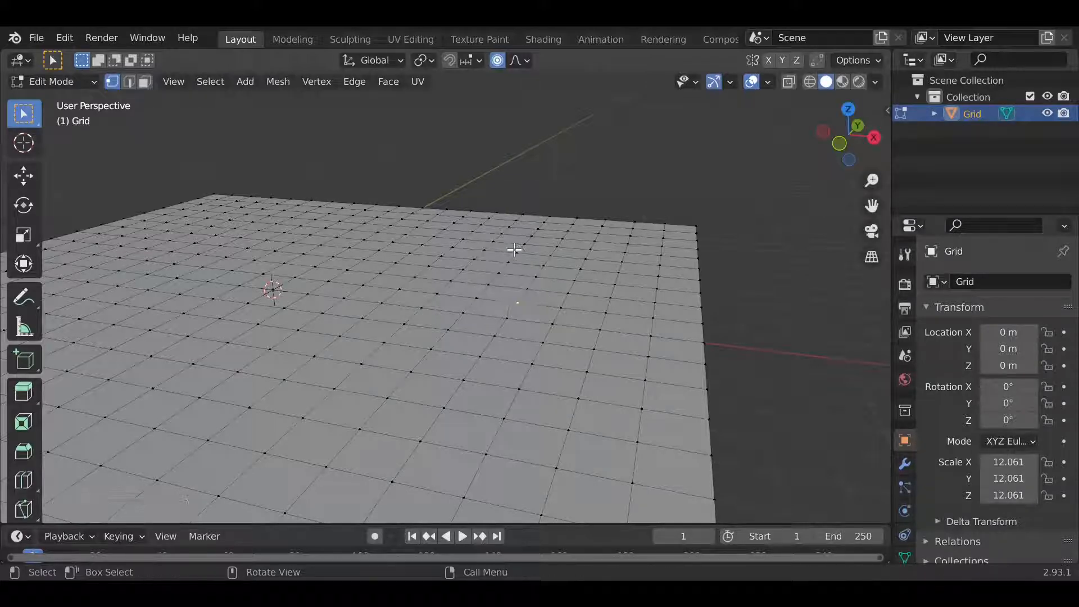
Try raising the vertex along Z with the proportional size enlarged to 2.14, and undo the move.
key(g)
scroll(514, 256, down, 1)
scroll(514, 261, up, 2)
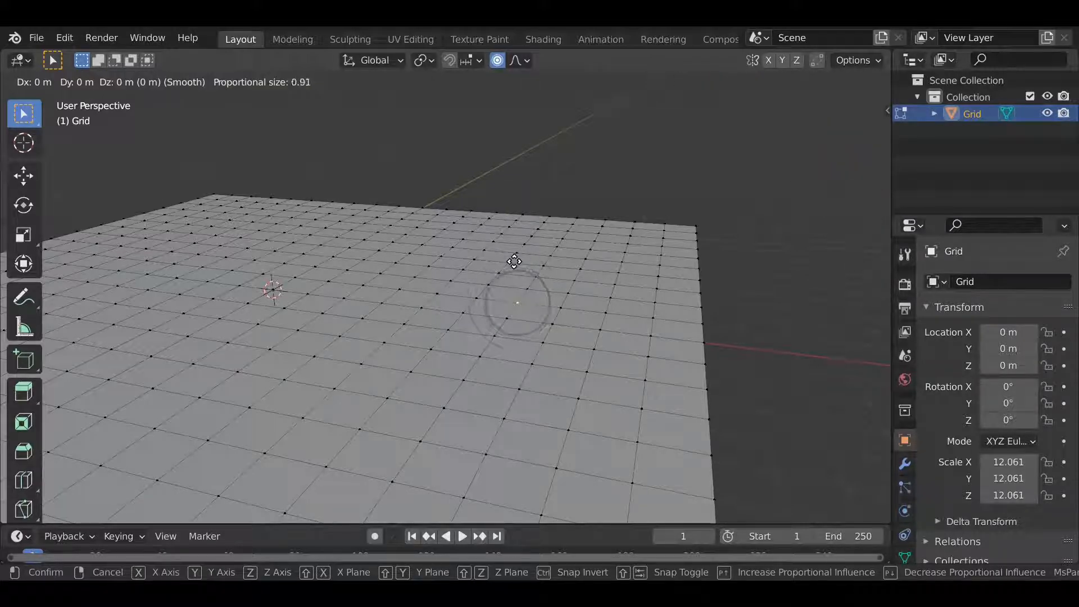
scroll(514, 261, down, 10)
scroll(514, 260, up, 1)
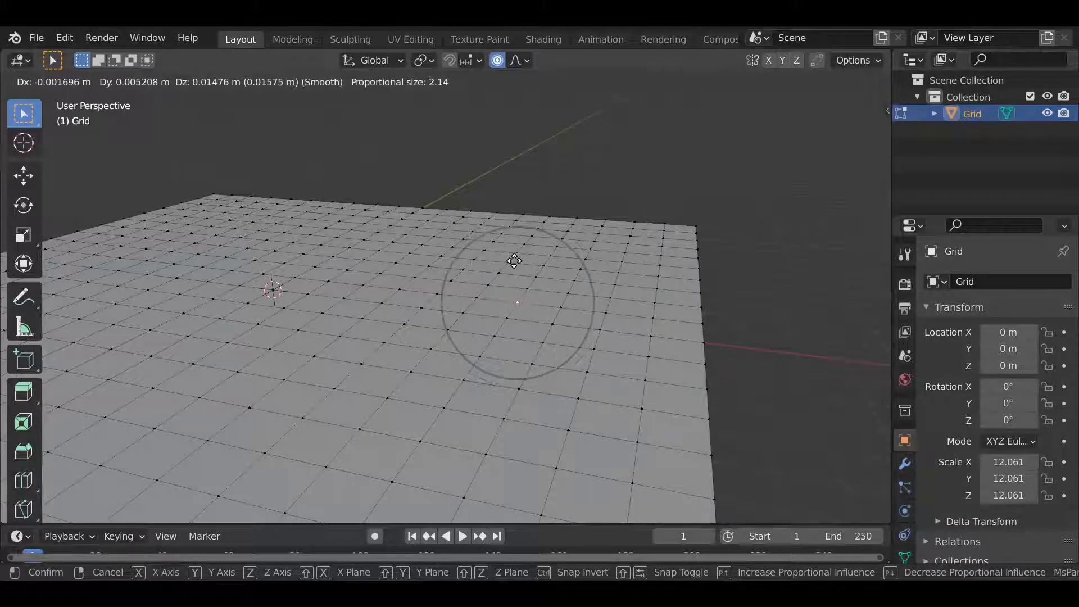
key(z)
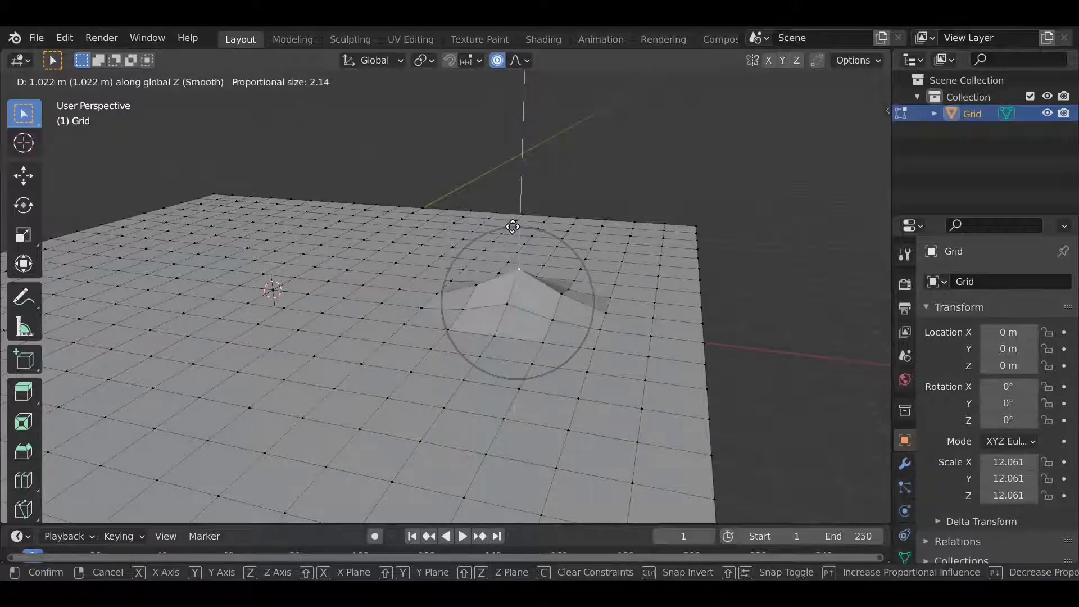
click(513, 188)
middle_drag(513, 188, 512, 387)
key(ctrl+z)
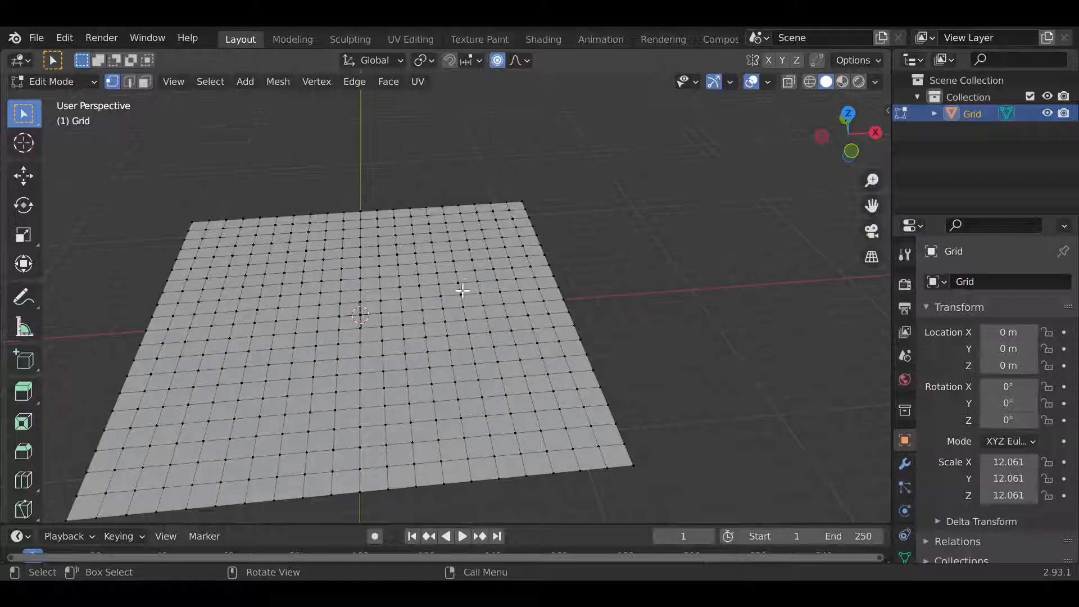
Box-select a patch of vertices on the grid's +X half.
drag(416, 263, 543, 386)
click(594, 280)
drag(453, 281, 520, 371)
middle_drag(583, 375, 424, 296)
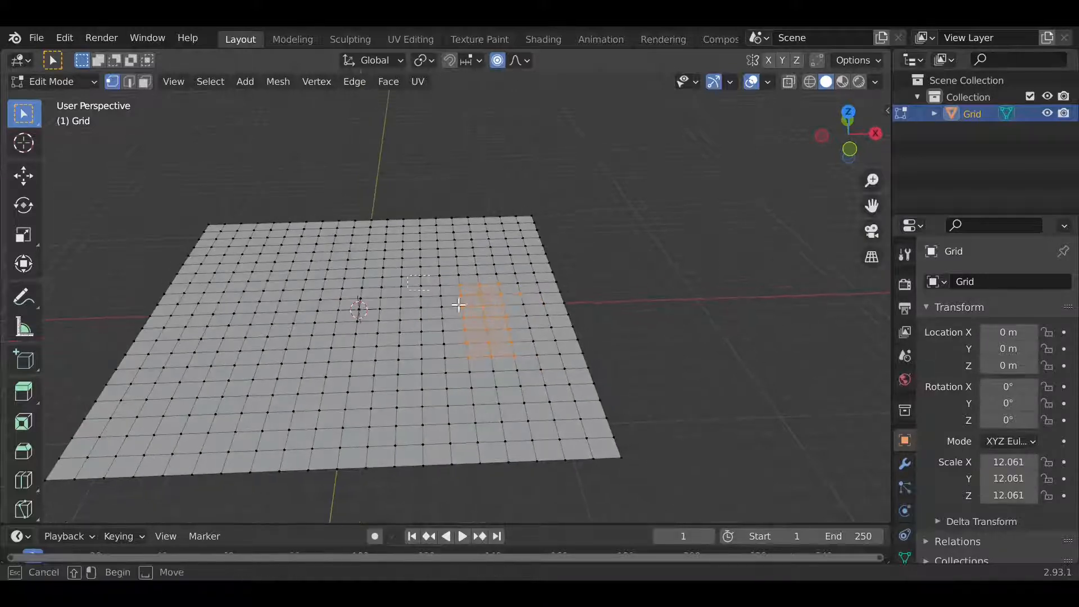
middle_drag(518, 387, 532, 266)
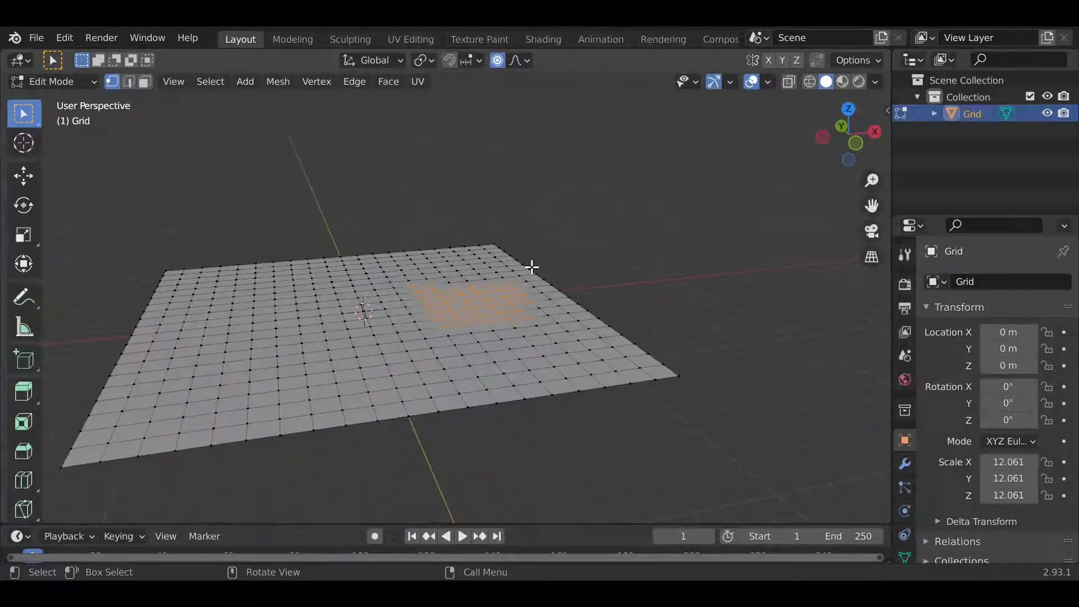
Try raising the selected patch freely with the proportional size reduced to 0.68, and undo both moves.
key(g)
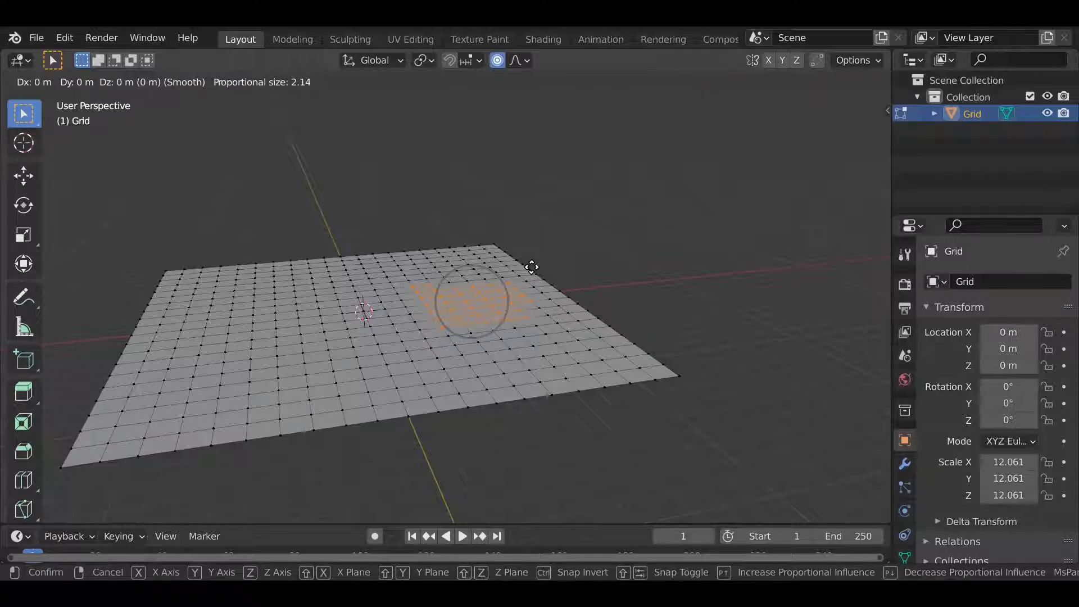
scroll(532, 267, up, 12)
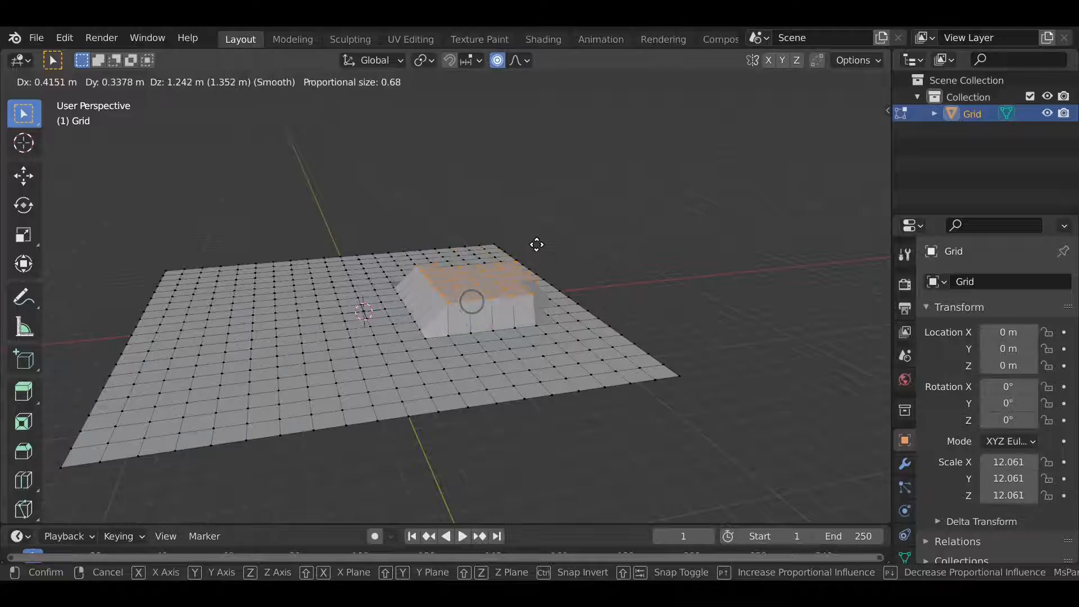
click(536, 243)
key(ctrl+z)
key(g)
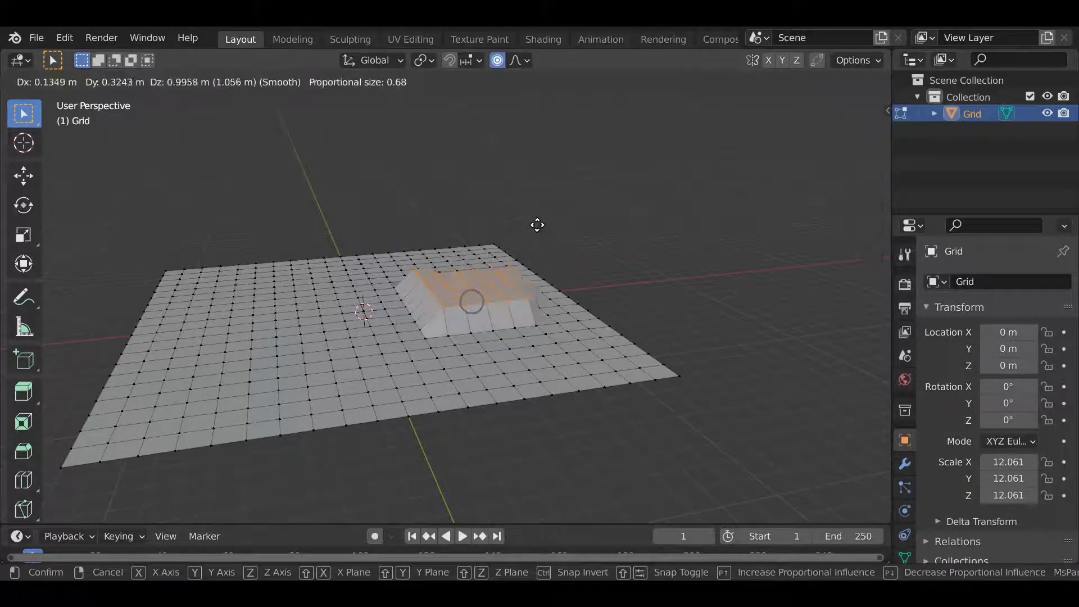
click(537, 225)
key(ctrl+z)
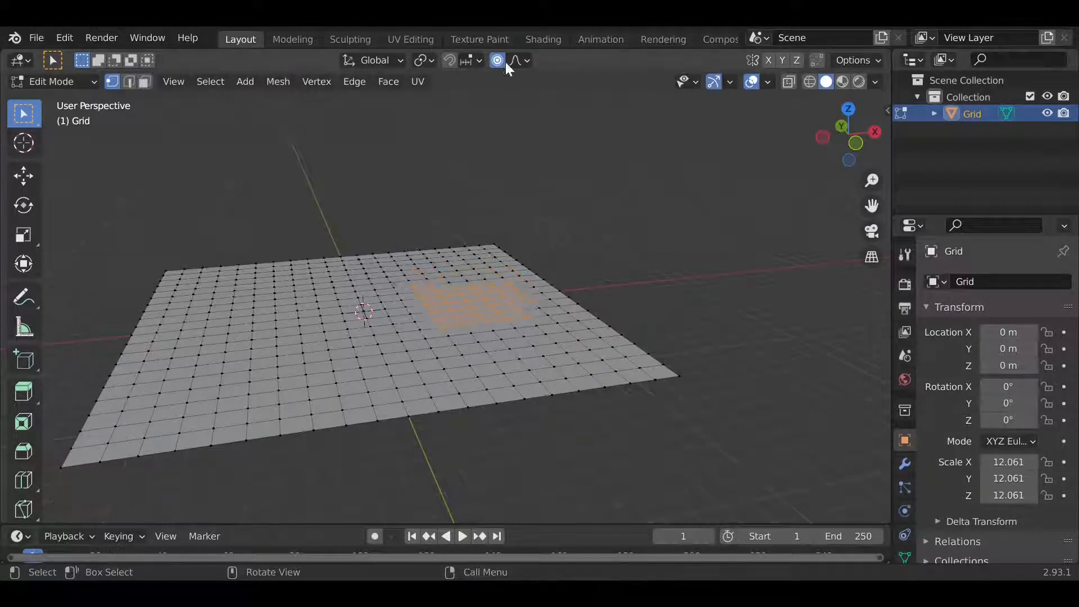
Enlarge the proportional size to 3.45, try raising the patch freely, and undo the move.
key(g)
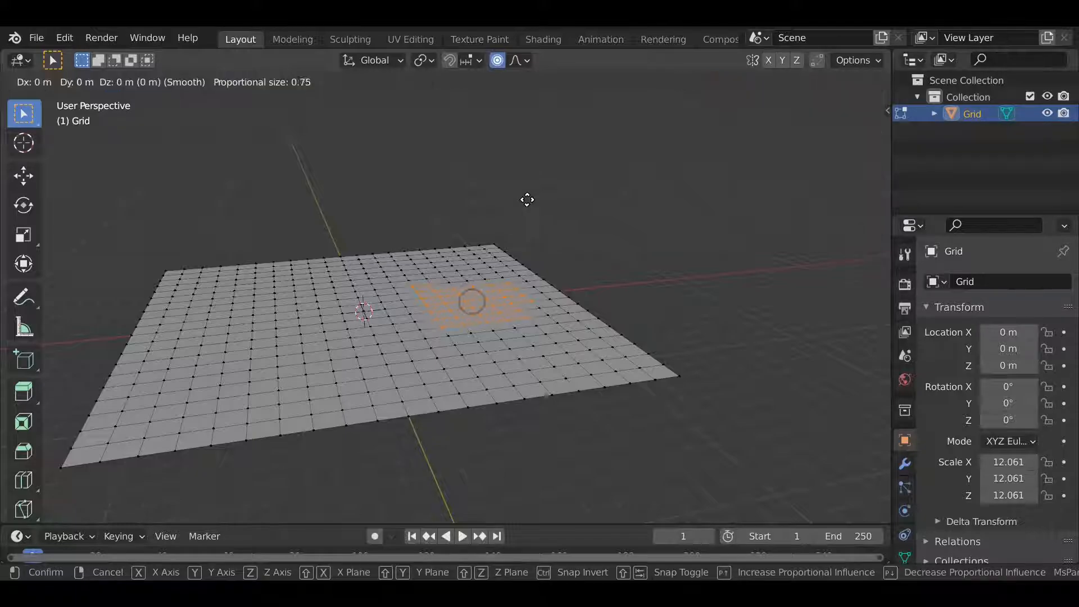
scroll(527, 199, down, 12)
scroll(527, 199, down, 2)
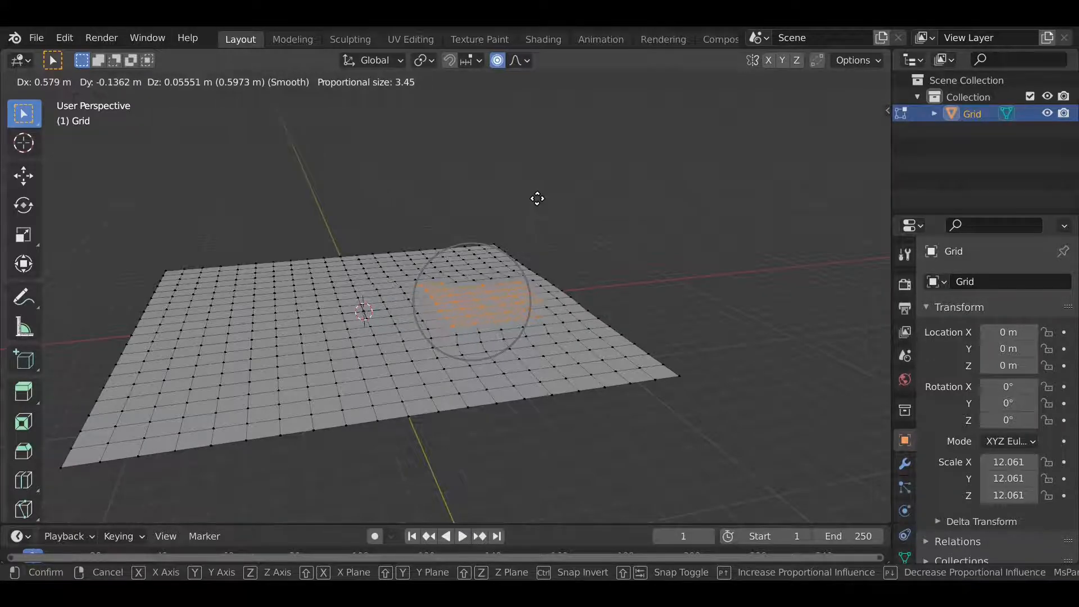
mouse_move(528, 137)
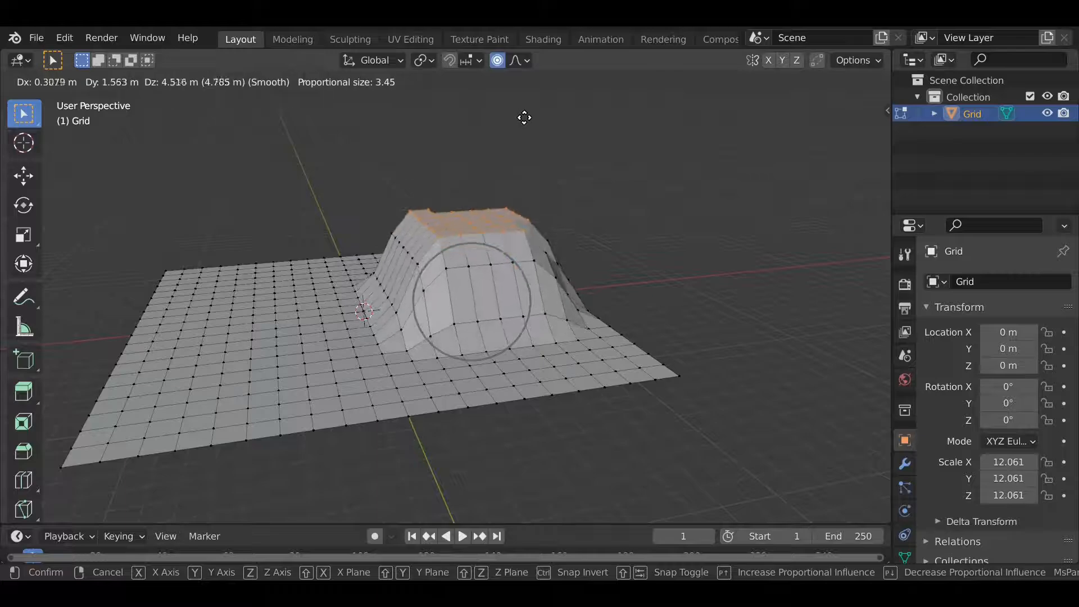
click(525, 115)
middle_drag(525, 116, 590, 337)
key(ctrl+z)
Raise the selected patch along the Z axis with smooth falloff and proportional size 3.45 to form a hill.
key(g)
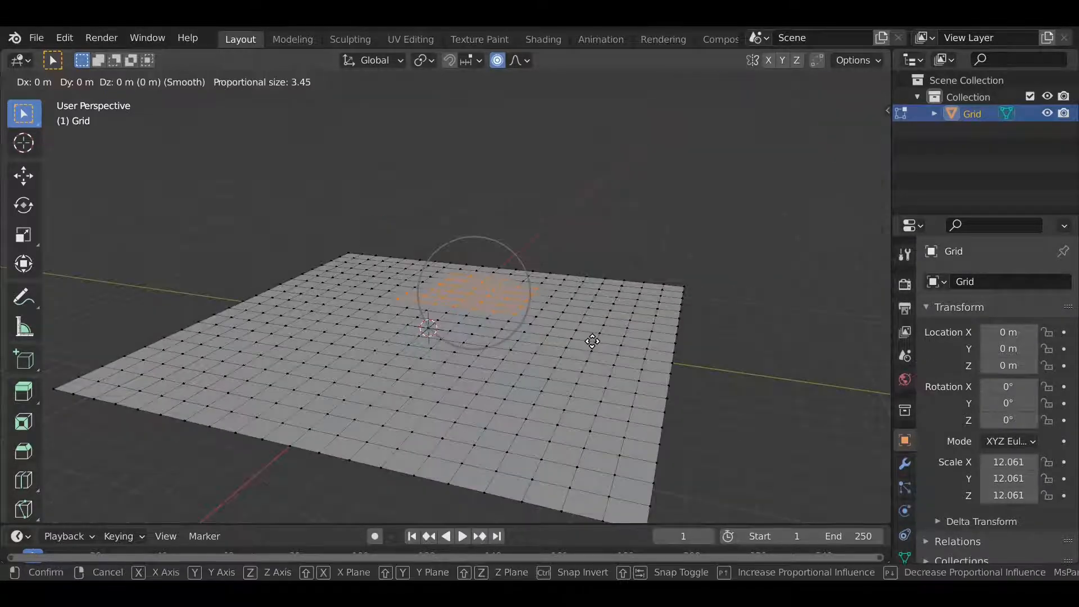
key(z)
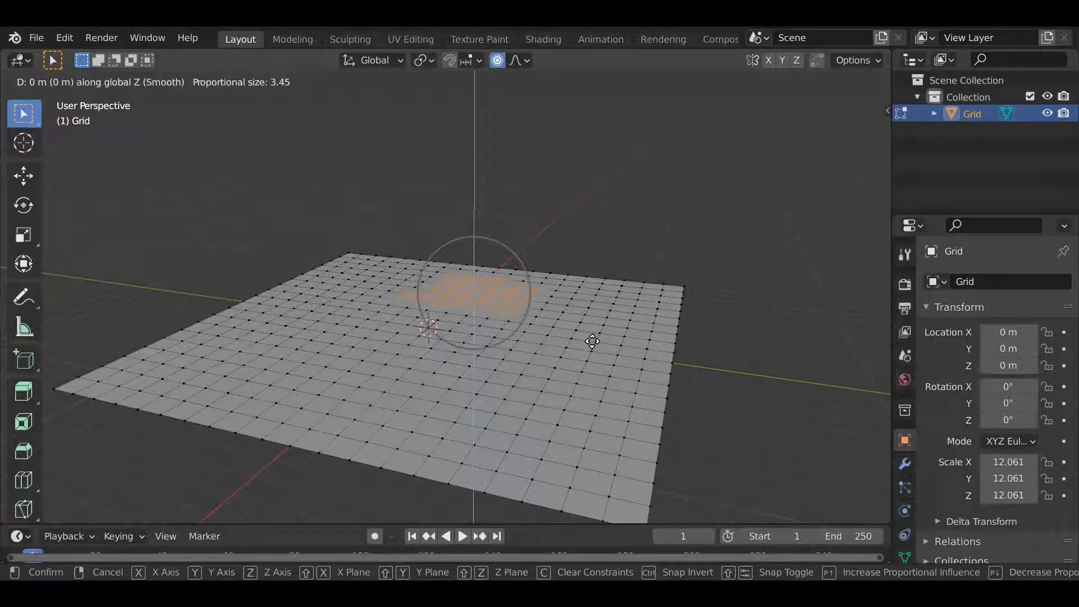
click(604, 257)
middle_drag(626, 309, 568, 239)
click(626, 318)
Raise a small patch of vertices on the hill's flat top, with the proportional size reduced to 2.36.
scroll(630, 343, up, 4)
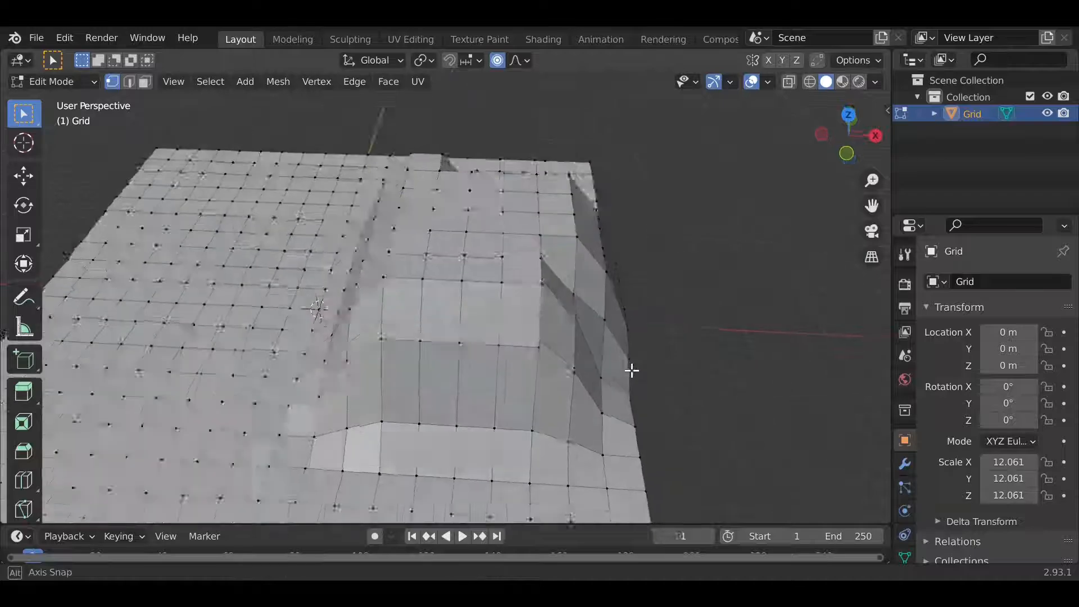
drag(434, 202, 518, 272)
middle_drag(517, 271, 675, 274)
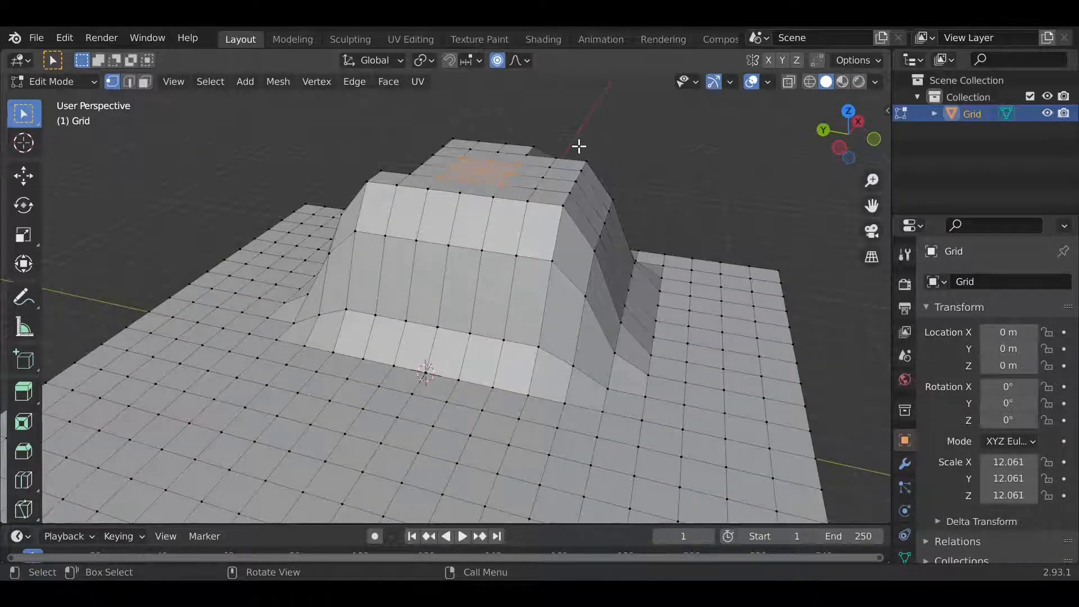
key(g)
scroll(579, 146, up, 2)
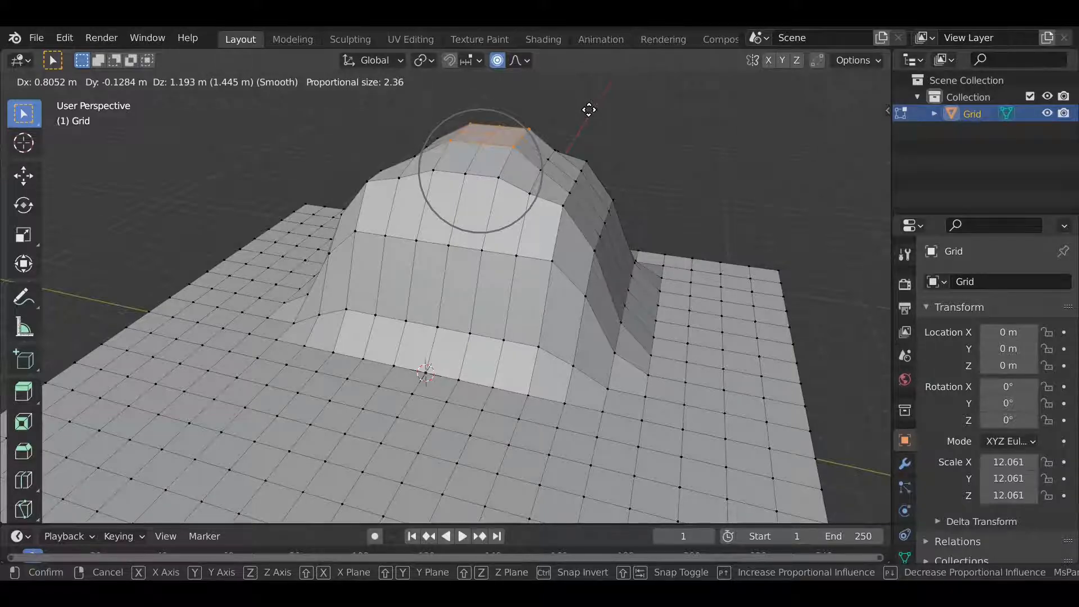
click(618, 171)
middle_drag(619, 171, 474, 259)
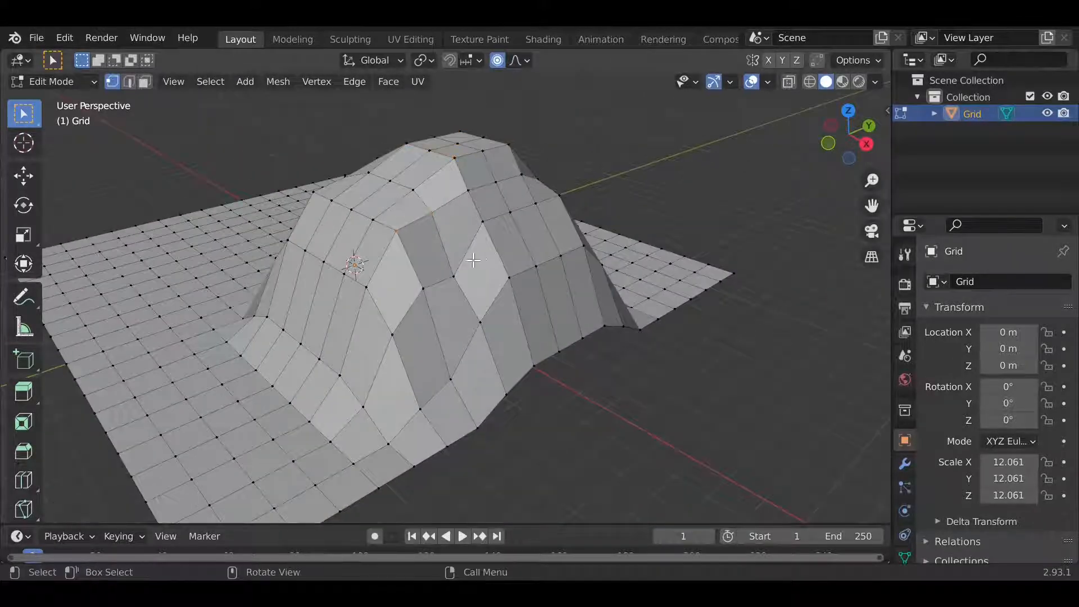
Shift vertices on the hill's upper corner between the +X and -Y sides to make its outline irregular.
key(g)
click(474, 286)
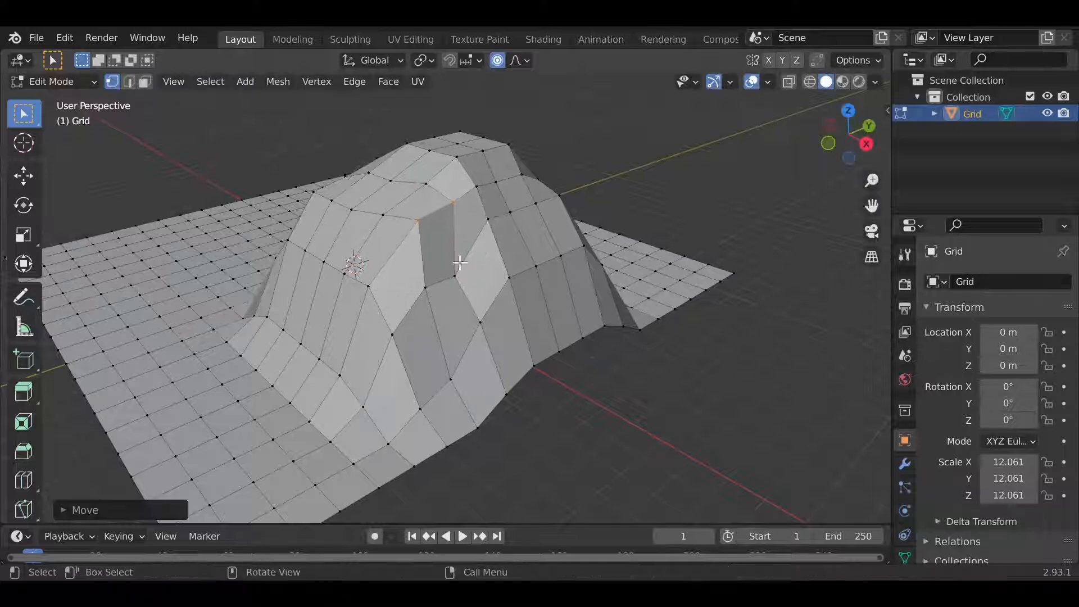
key(g)
click(541, 306)
Move several groups of vertices on the hill's +Y slope and near its summit, using proportional size 2.36.
middle_drag(542, 306, 364, 226)
drag(425, 186, 482, 238)
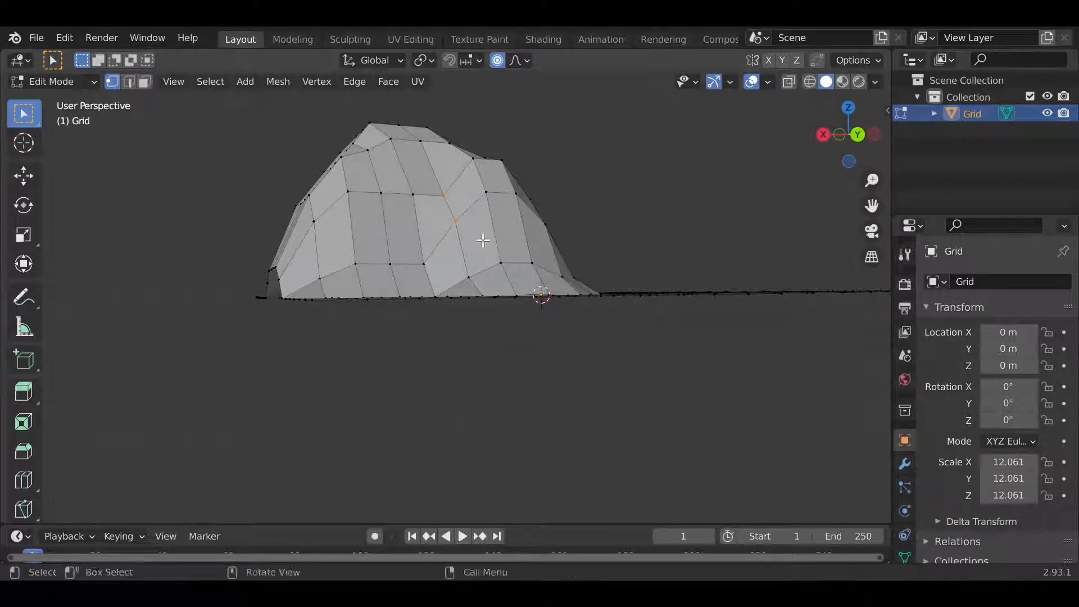
key(g)
click(466, 235)
key(g)
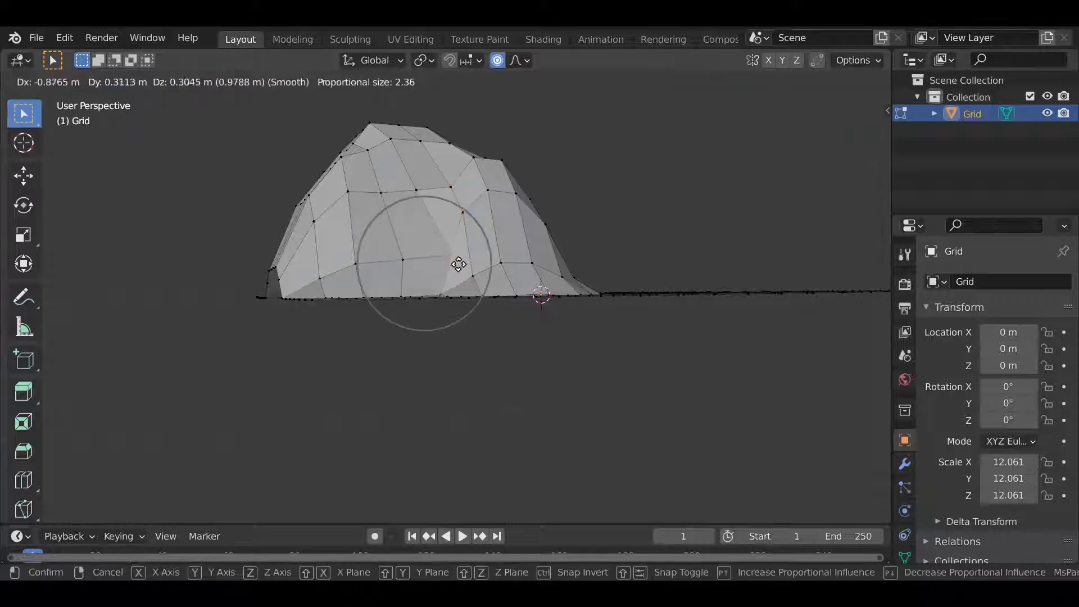
click(461, 272)
middle_drag(461, 271, 589, 169)
key(g)
click(378, 236)
scroll(618, 303, down, 3)
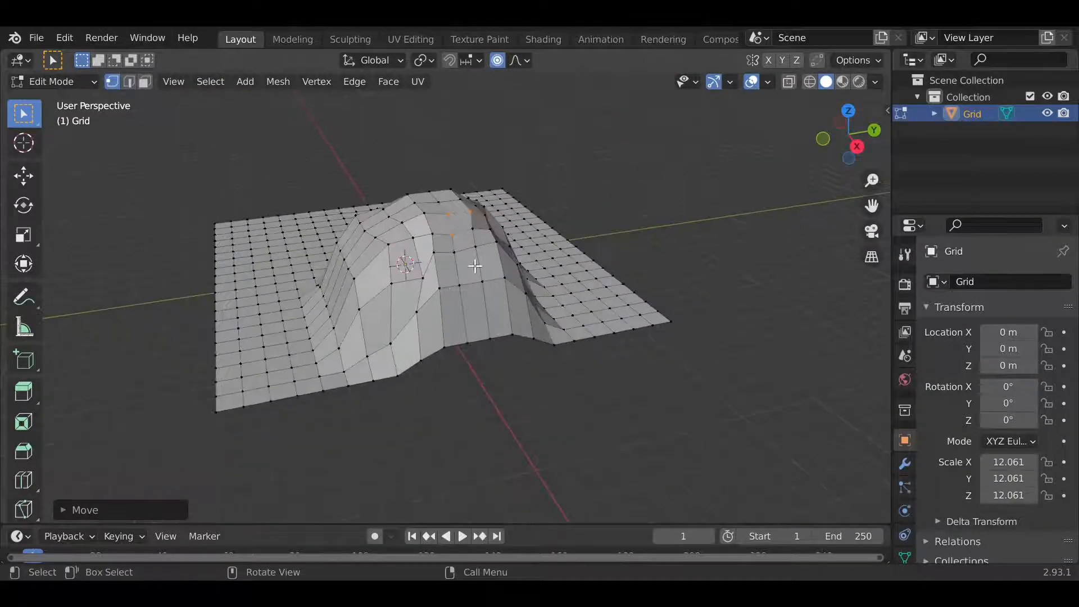
Shift groups of vertices on the hill's -Y slope to give it an uneven shape.
middle_drag(474, 265, 582, 296)
key(g)
click(475, 275)
key(g)
click(585, 267)
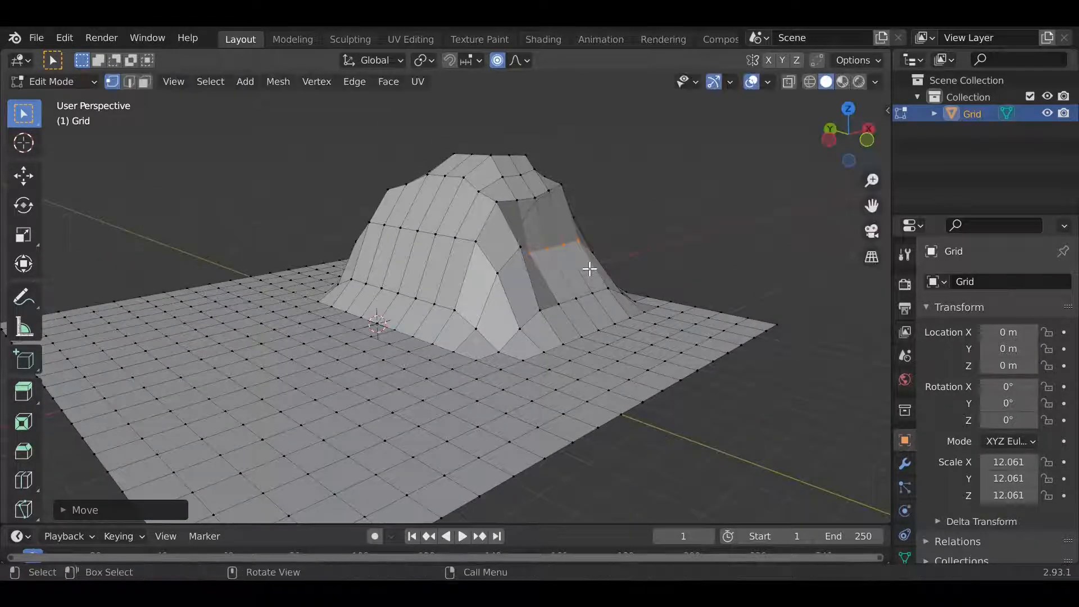
key(g)
click(597, 259)
Move a row of vertices on the lower part of the hill's -X slope.
middle_drag(597, 259, 609, 320)
key(g)
click(475, 269)
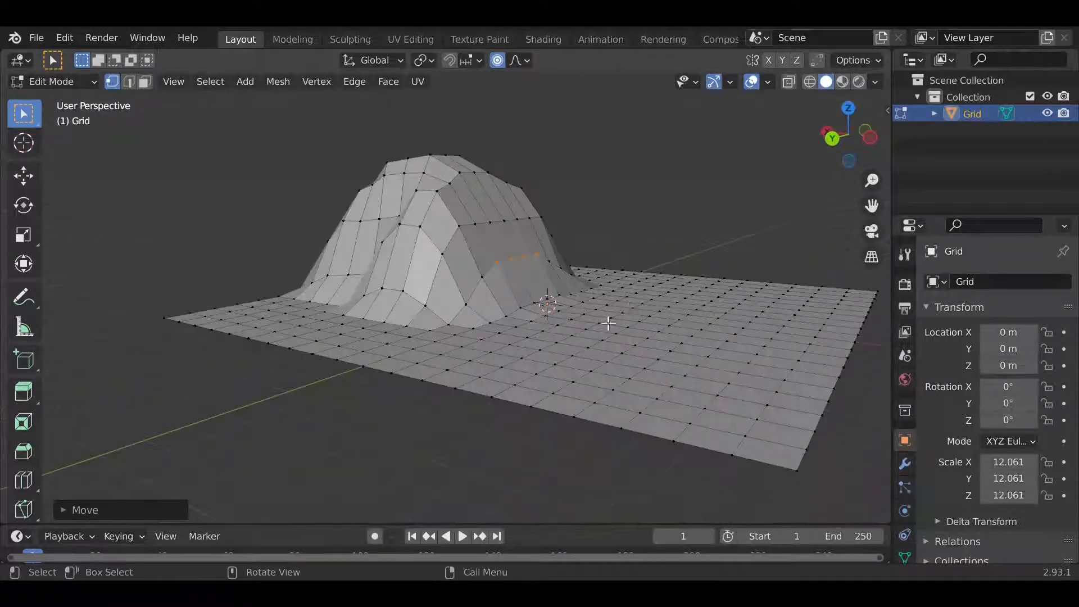
Move vertices at the hill's foot, at the corner between the +Y and -X sides.
scroll(607, 323, up, 5)
drag(377, 342, 570, 356)
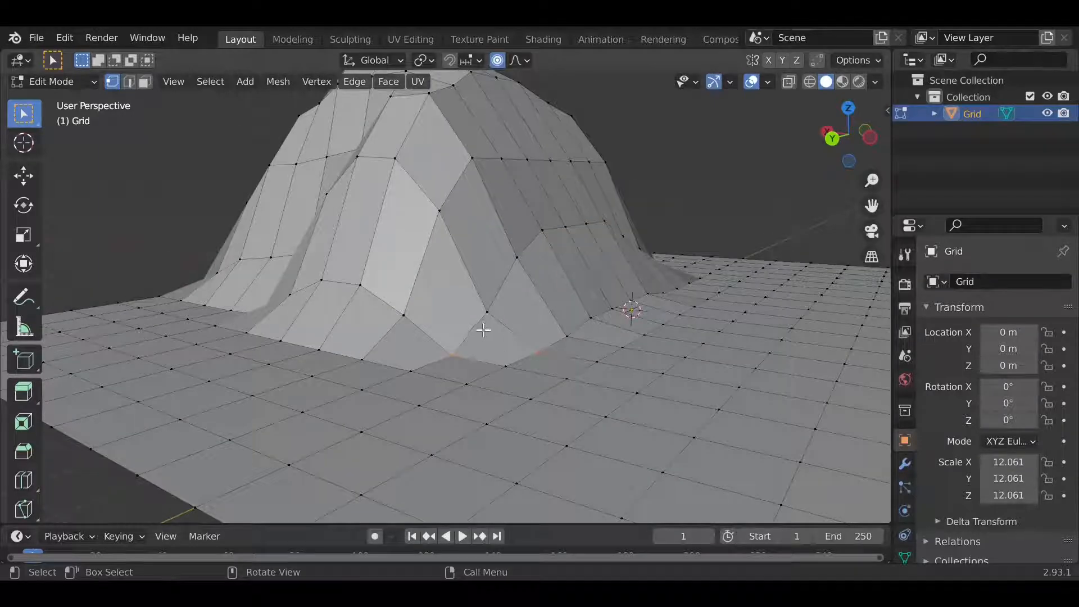
key(g)
click(482, 330)
middle_drag(482, 330, 590, 358)
Adjust vertices along the hill's foot on the +Y side to blend it into the flat grid, using proportional size 2.36.
click(443, 332)
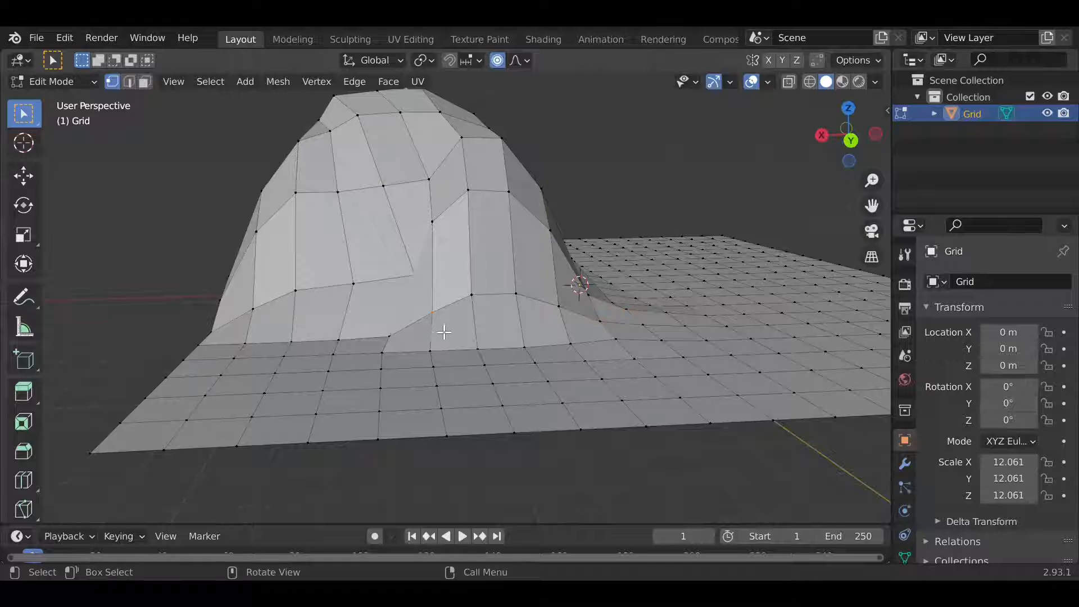
key(g)
click(440, 331)
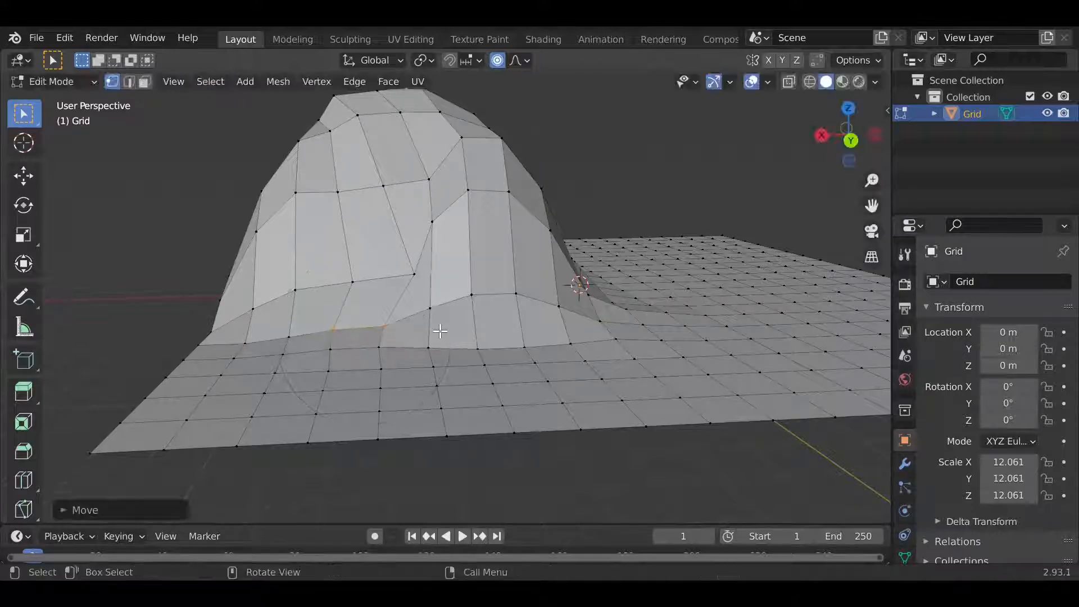
key(g)
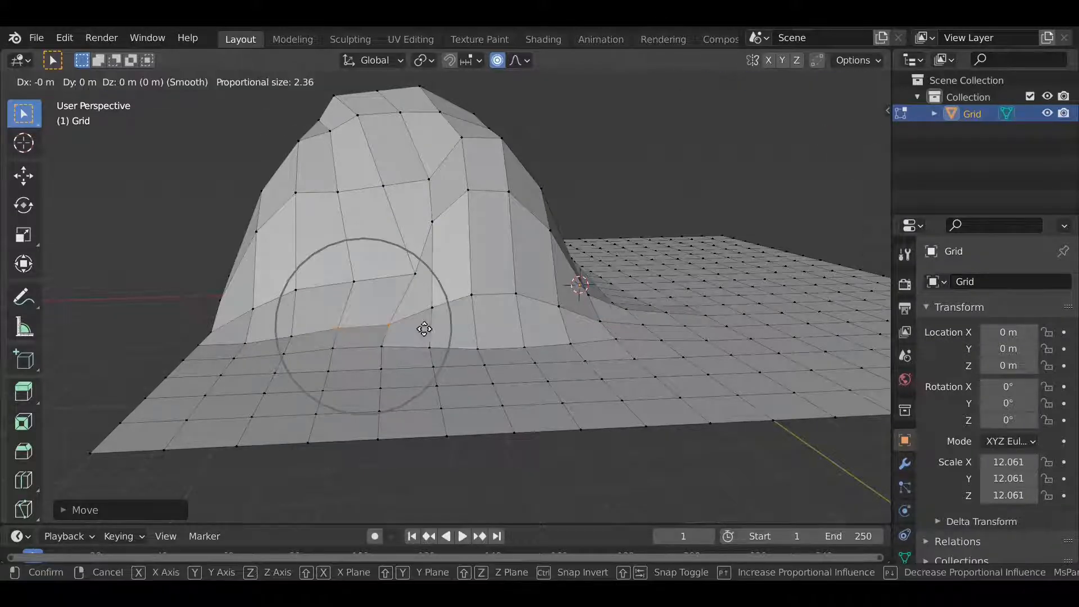
click(424, 329)
click(544, 347)
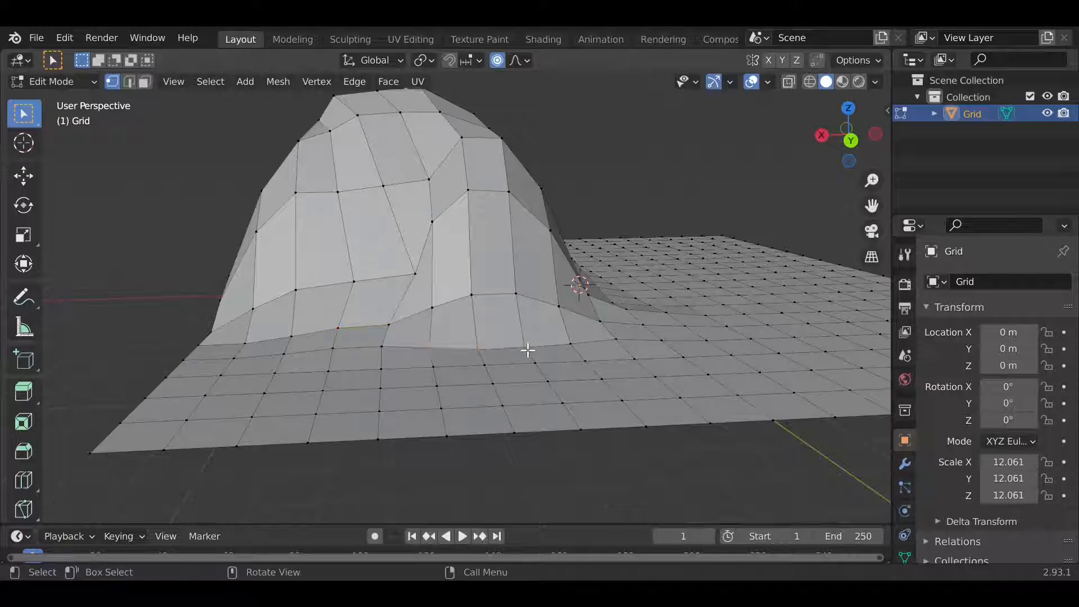
key(g)
click(441, 361)
Try closing the open gap under the hill along the grid's +X edge with a face, and undo the fill.
middle_drag(441, 362, 680, 244)
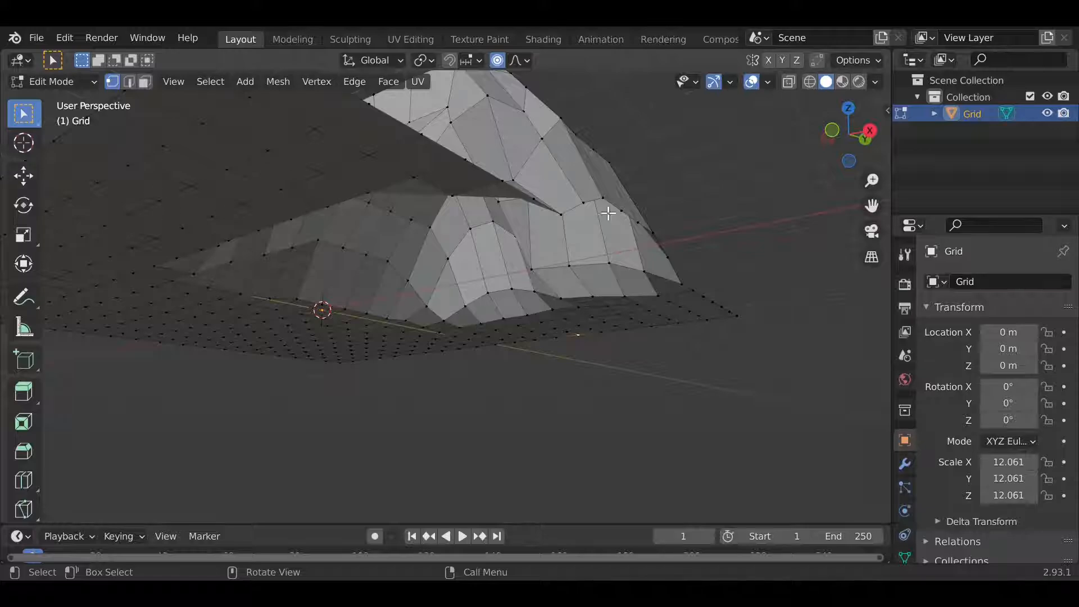
middle_drag(611, 276, 461, 306)
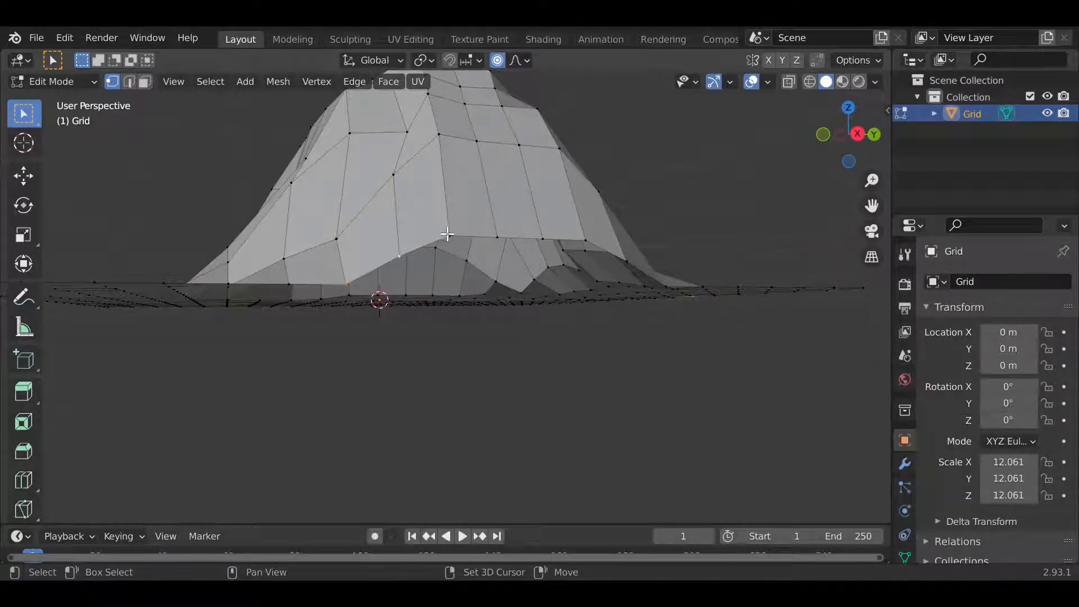
middle_drag(583, 234, 613, 312)
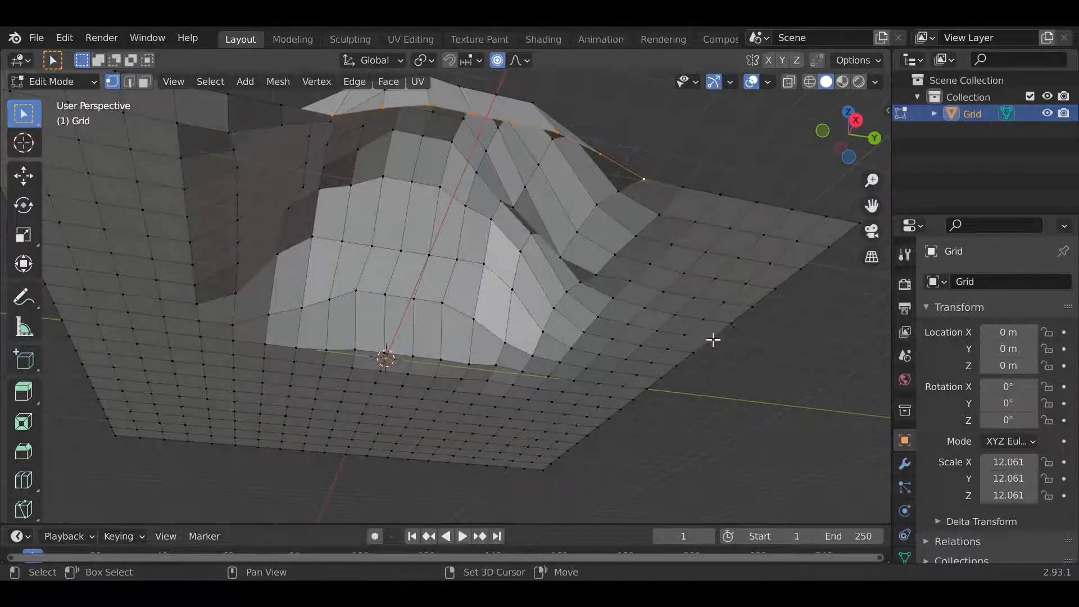
middle_drag(503, 417, 491, 467)
key(f)
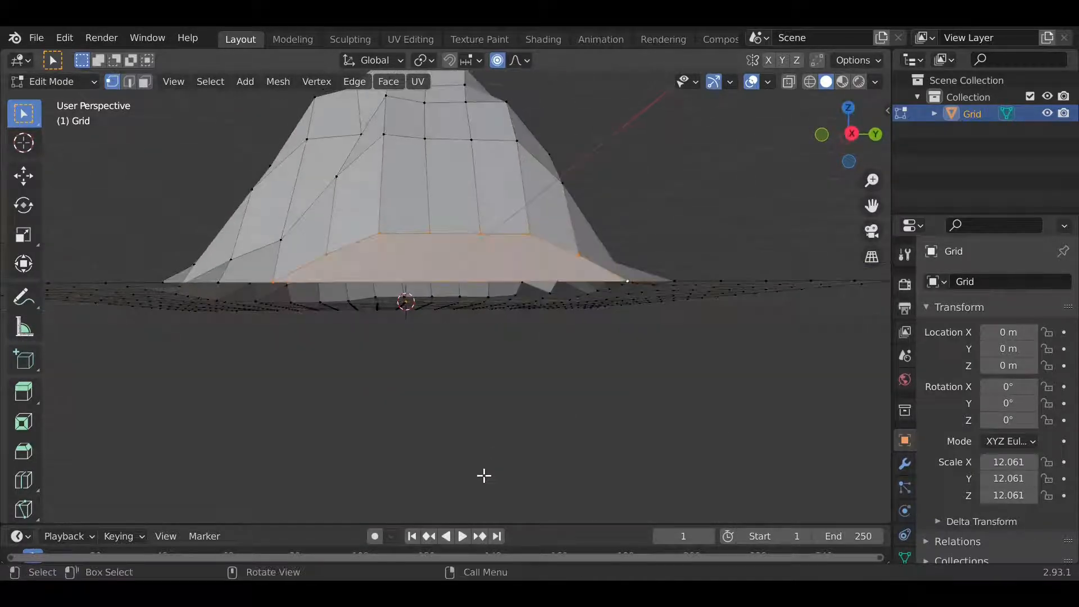
middle_drag(414, 432, 522, 456)
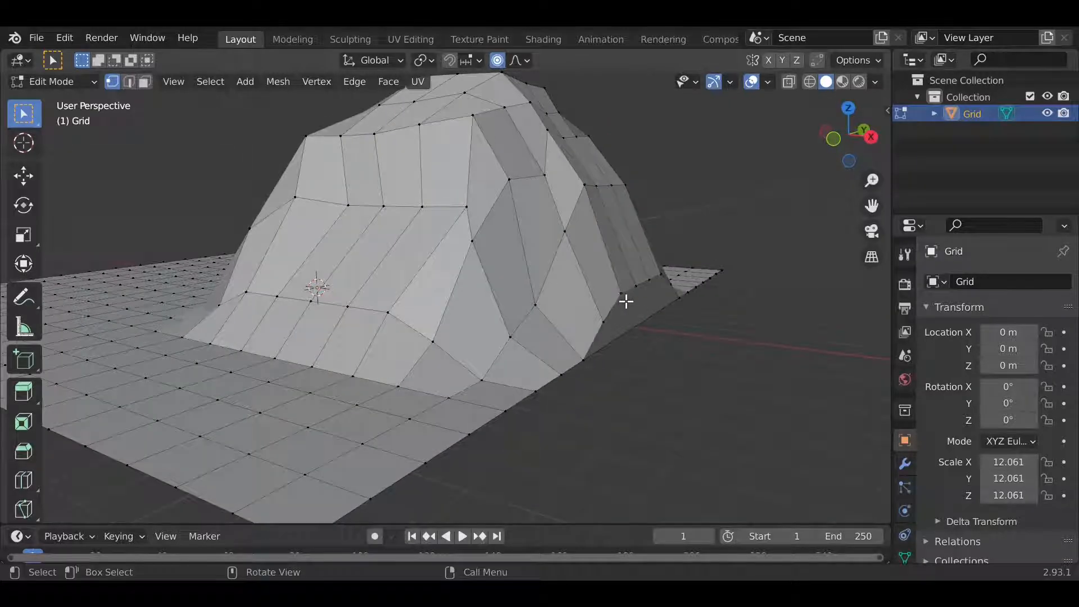
middle_drag(676, 388, 555, 361)
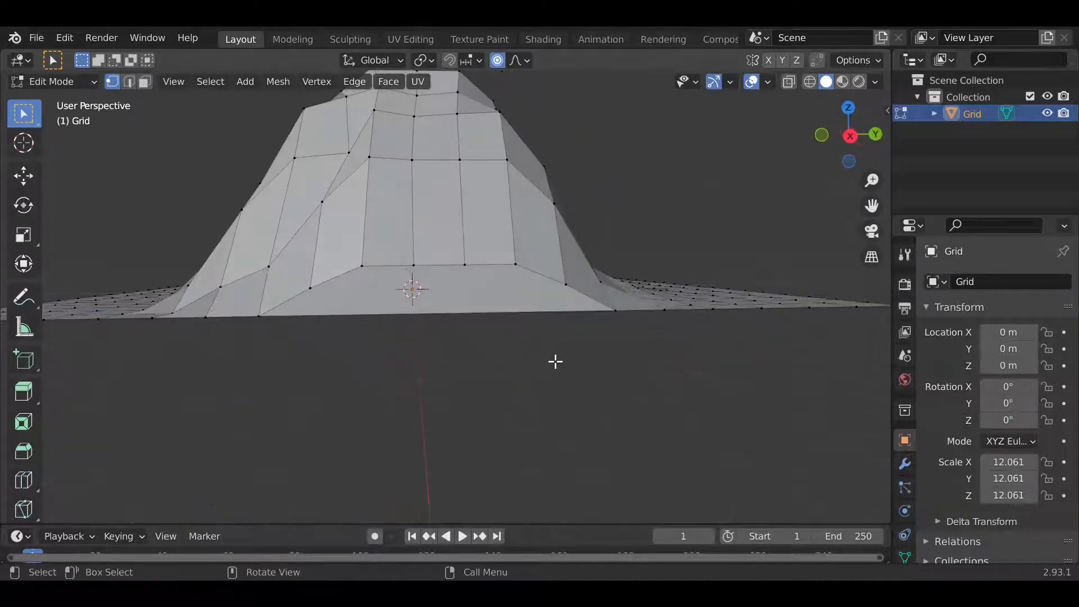
key(ctrl+z)
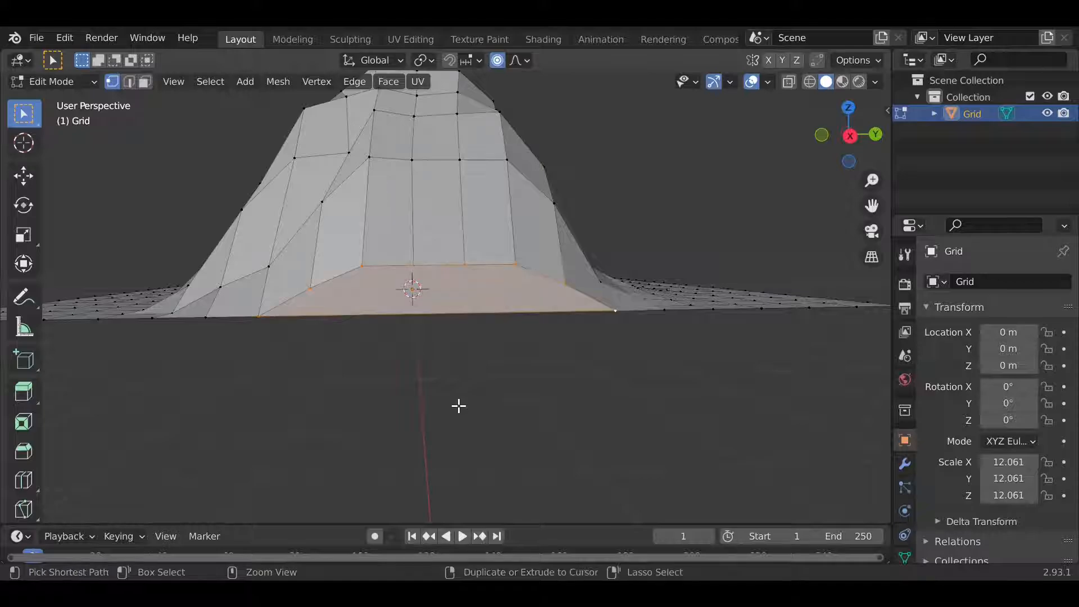
key(ctrl+z)
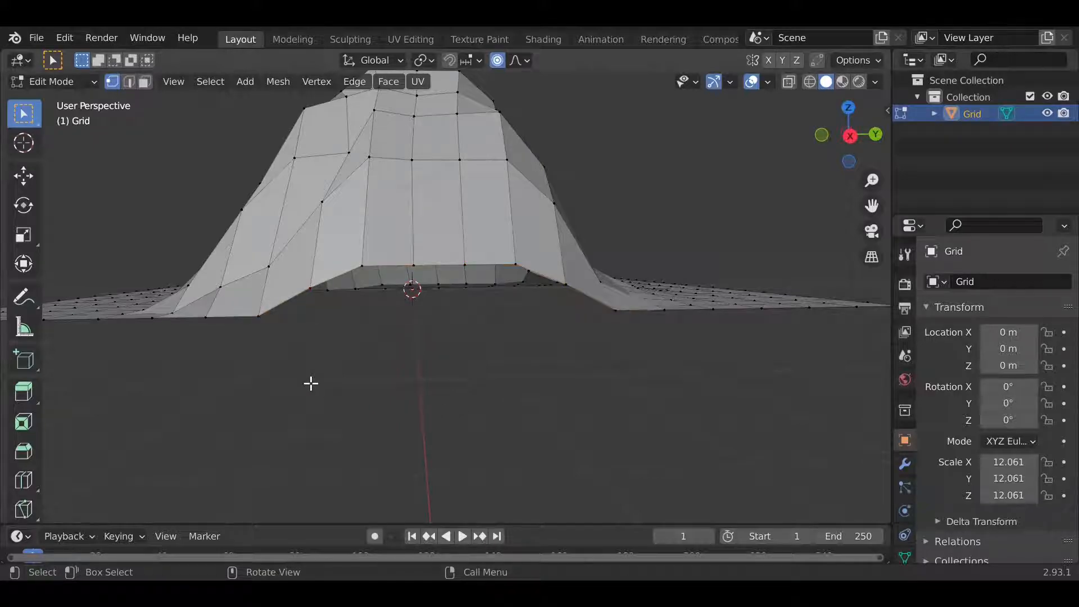
middle_drag(312, 383, 663, 386)
scroll(644, 404, down, 3)
scroll(647, 401, up, 4)
scroll(663, 387, down, 4)
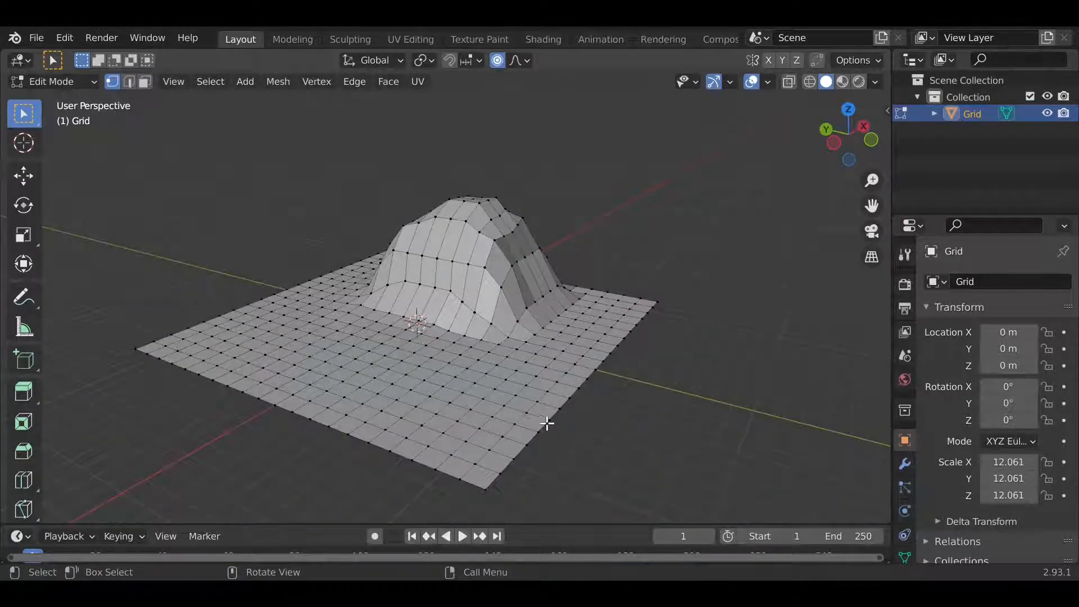
key(Tab)
click(575, 160)
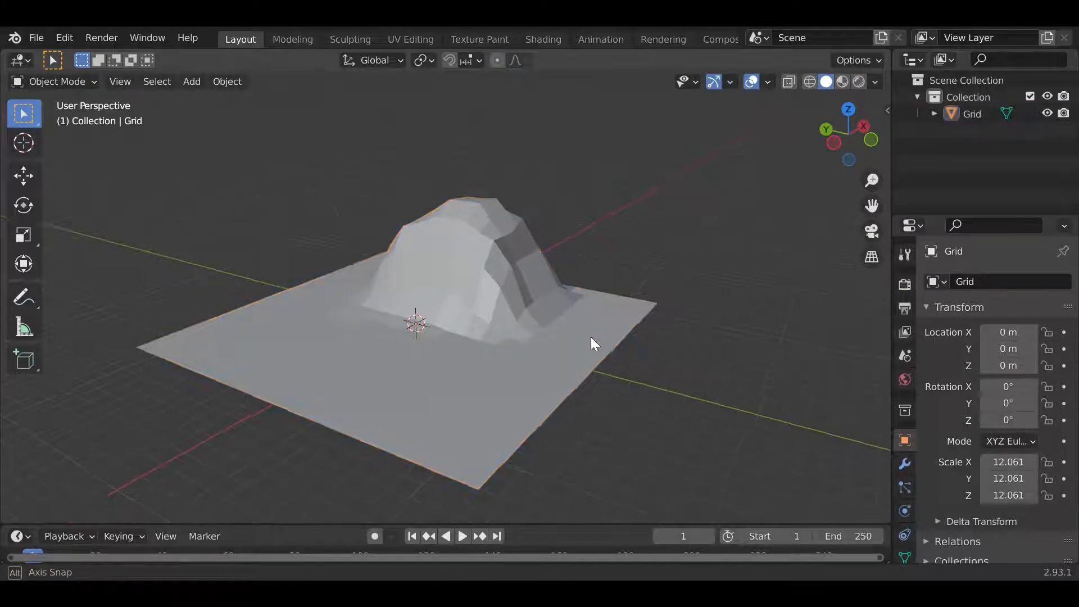
middle_drag(591, 336, 432, 318)
click(322, 307)
key(Tab)
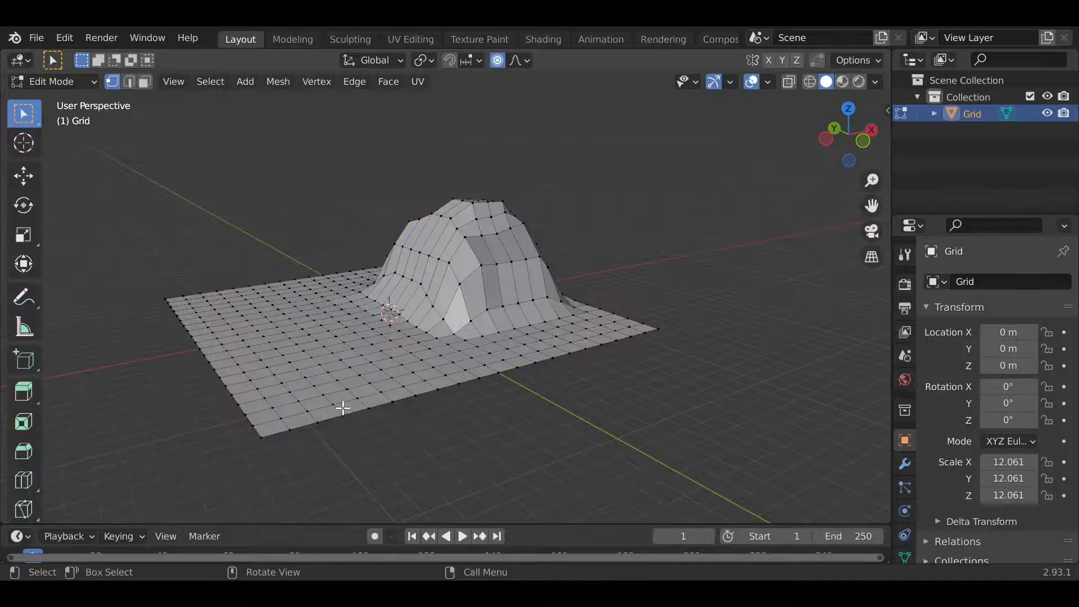
middle_drag(341, 407, 509, 409)
drag(433, 343, 565, 393)
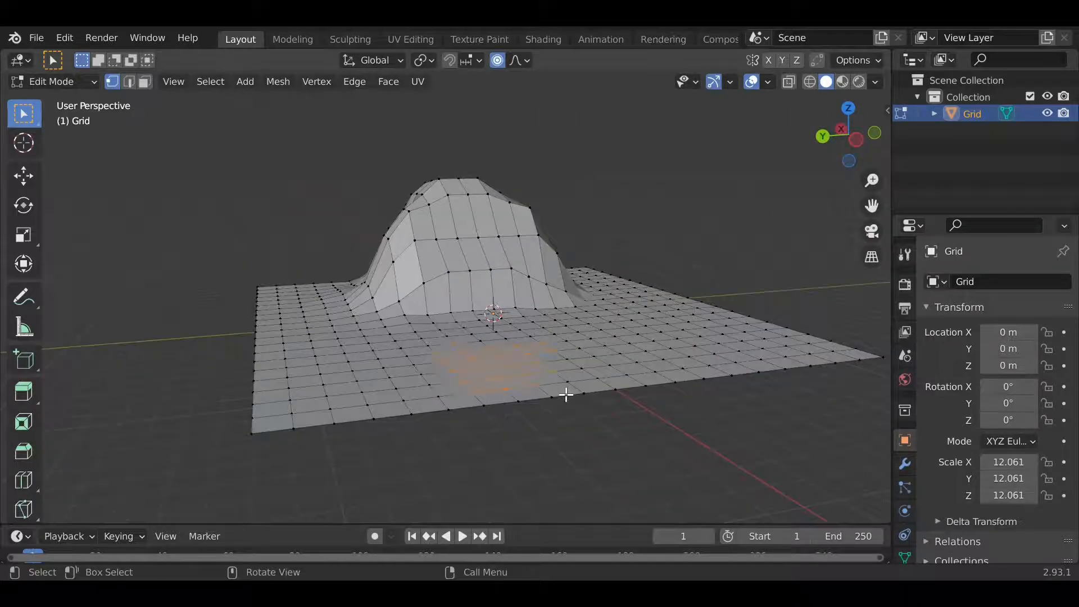
middle_drag(563, 403, 562, 376)
key(g)
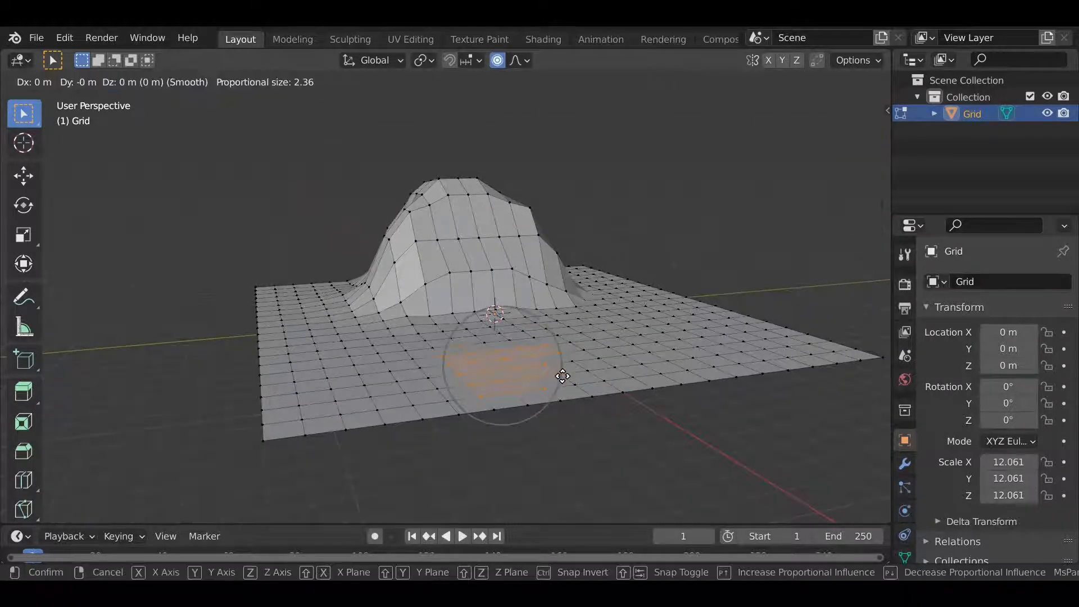
key(Escape)
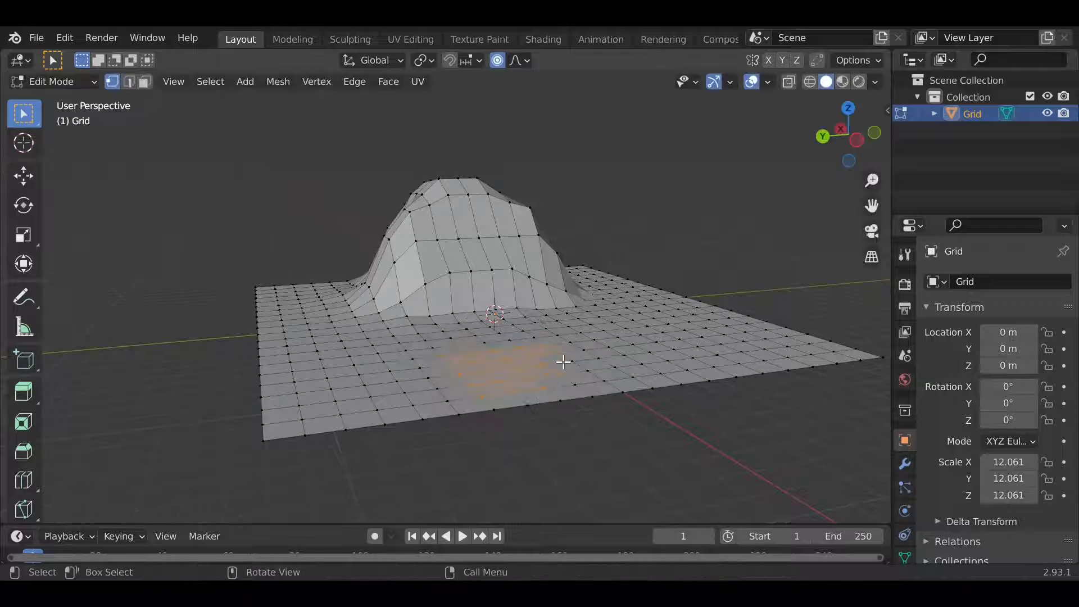
key(g)
scroll(558, 361, up, 2)
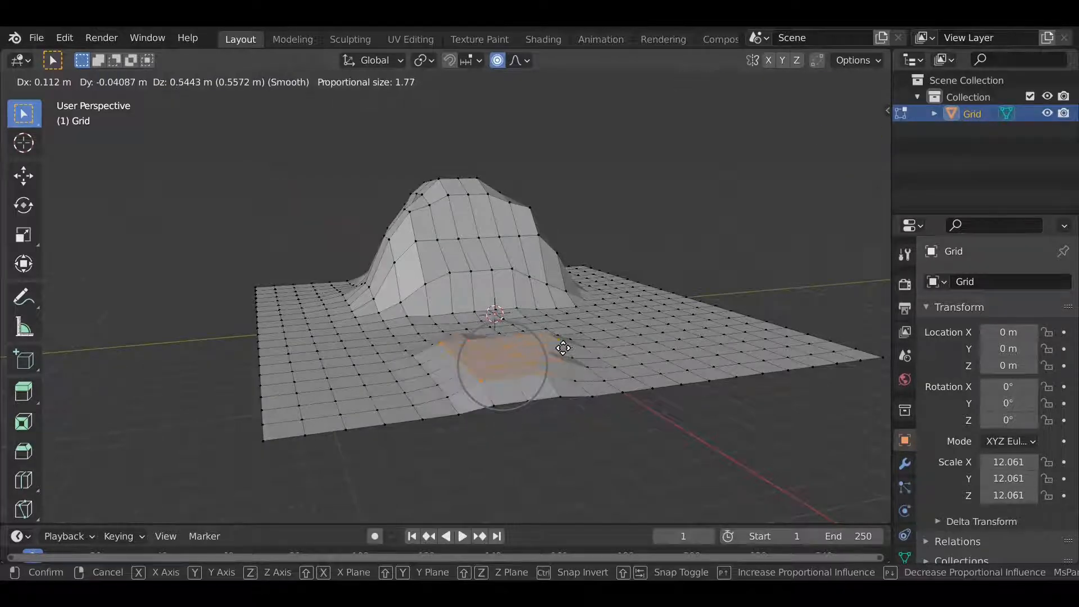
key(Escape)
Raise a small patch of vertices into a low mound on the flat area near the grid's -X/-Y corner, using proportional size 1.77.
middle_drag(560, 339, 460, 447)
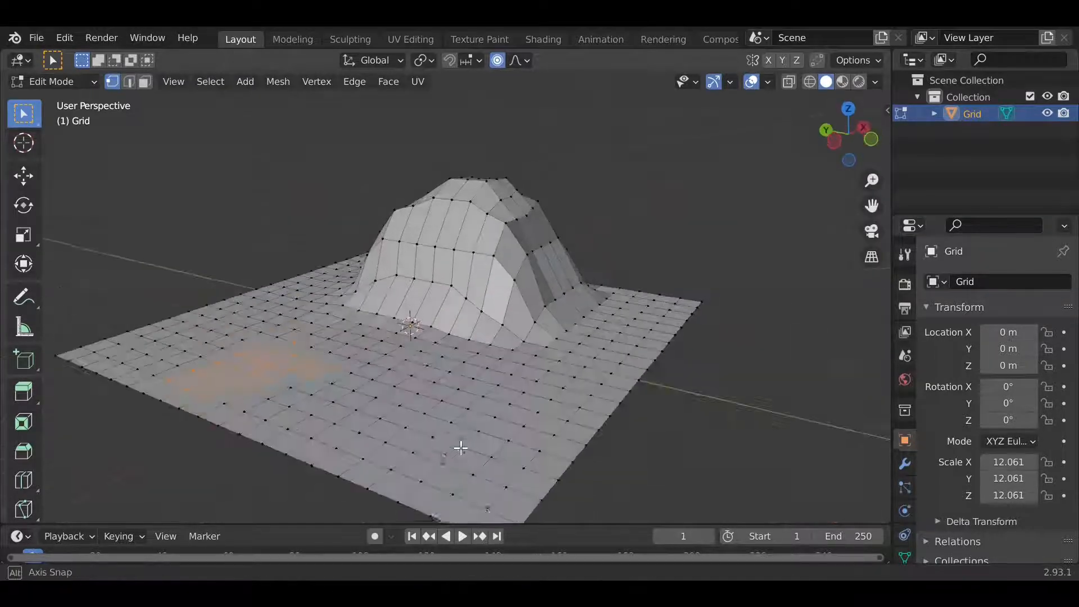
drag(392, 401, 473, 436)
key(g)
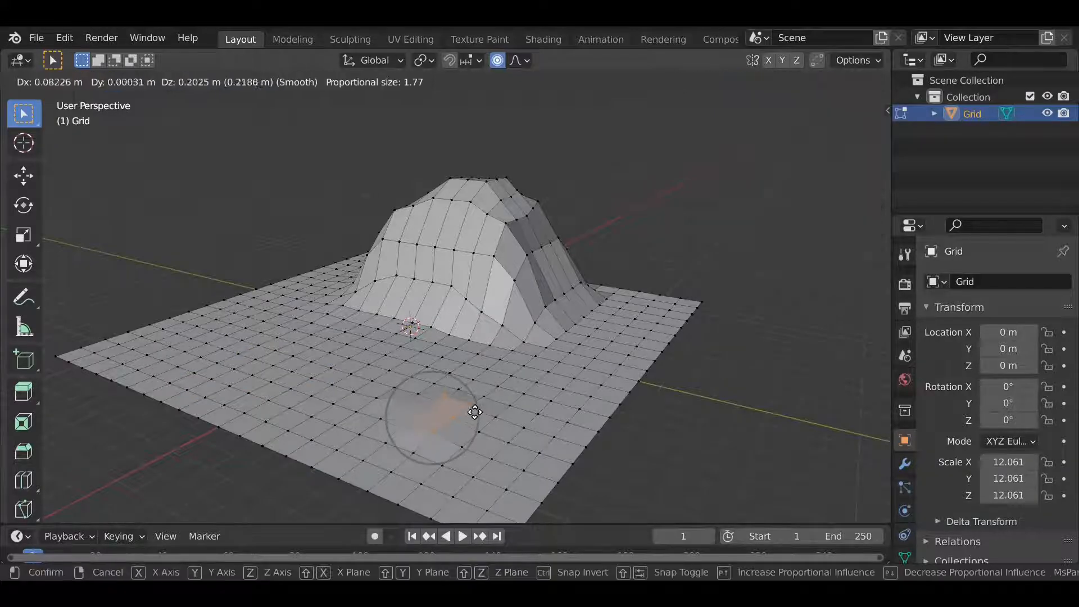
click(475, 402)
middle_drag(558, 411, 773, 445)
Try smooth shading on the whole grid object in Object Mode.
key(Tab)
right_click(453, 281)
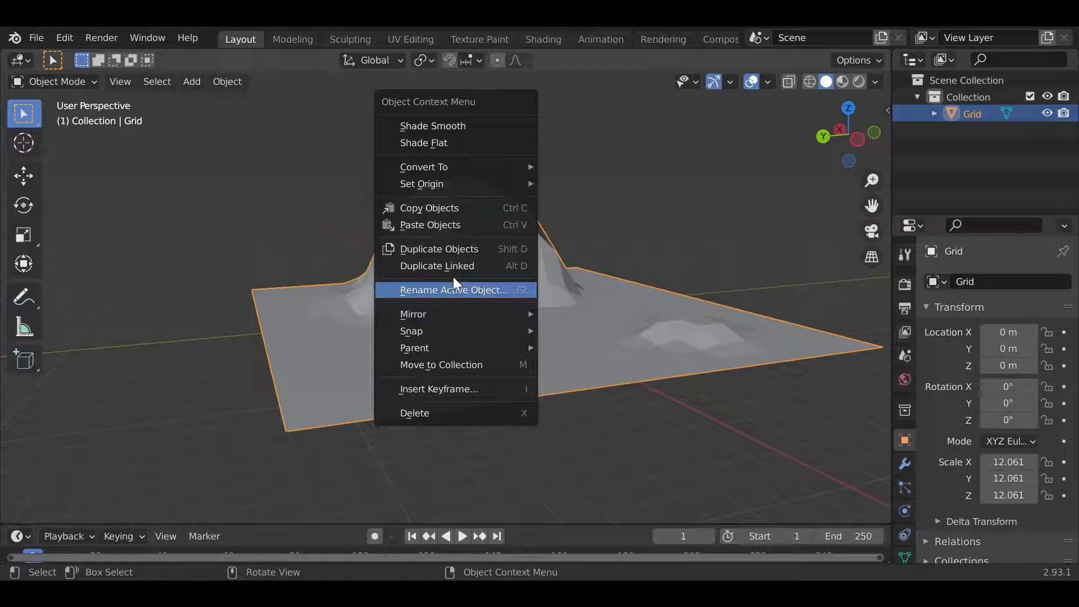
click(444, 130)
click(592, 139)
mouse_move(592, 140)
middle_down()
mouse_move(646, 336)
mouse_move(460, 351)
mouse_move(584, 301)
middle_up()
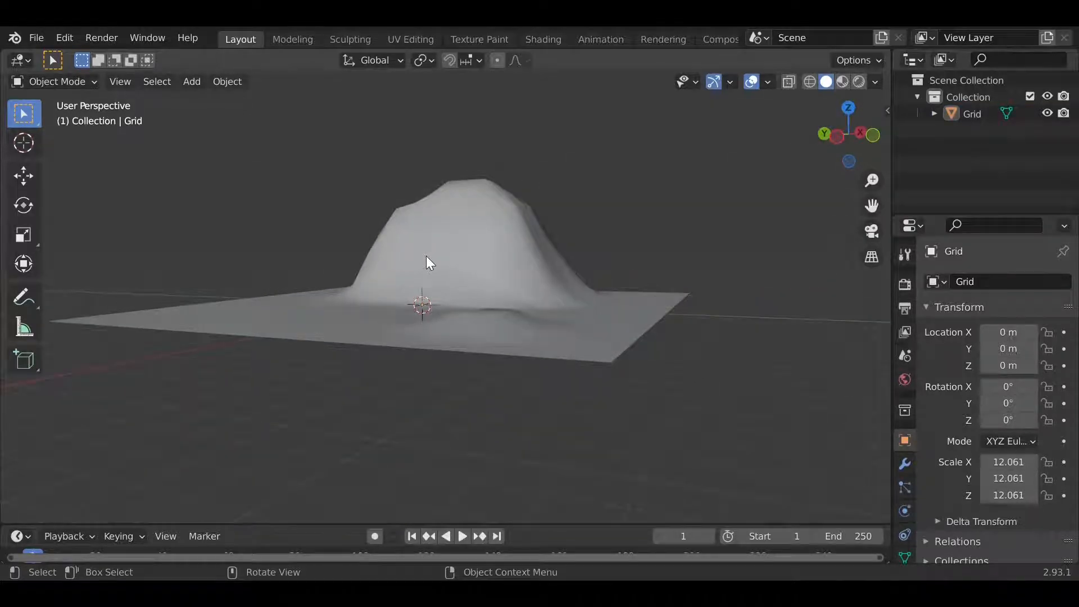
Set the grid object's shading back to flat.
right_click(285, 224)
click(245, 247)
click(534, 309)
right_click(534, 309)
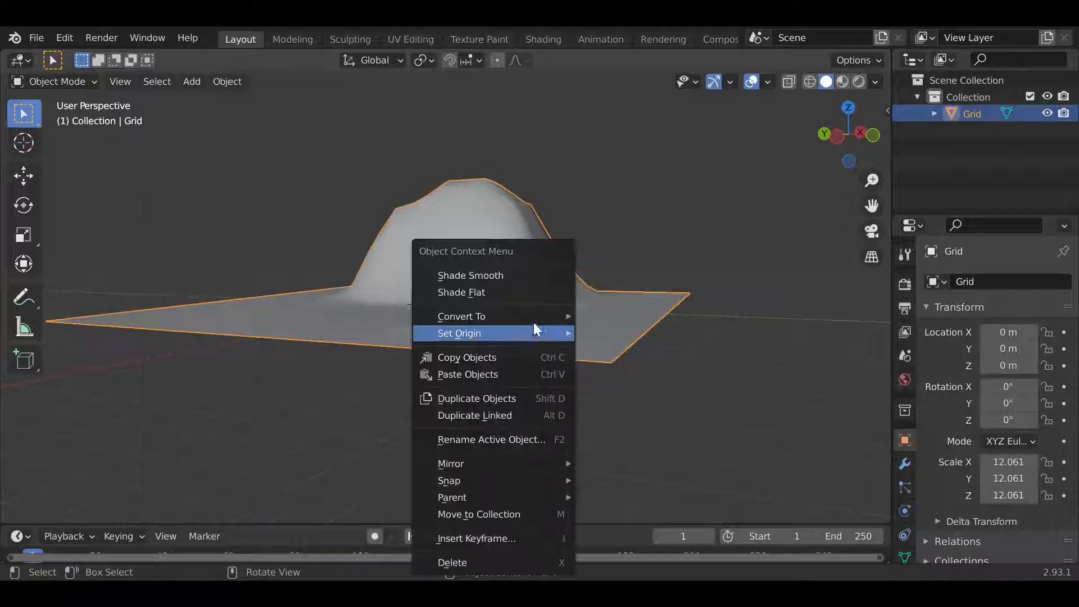
click(452, 290)
middle_drag(447, 298, 483, 355)
middle_drag(733, 421, 676, 420)
scroll(710, 374, up, 6)
scroll(656, 383, down, 4)
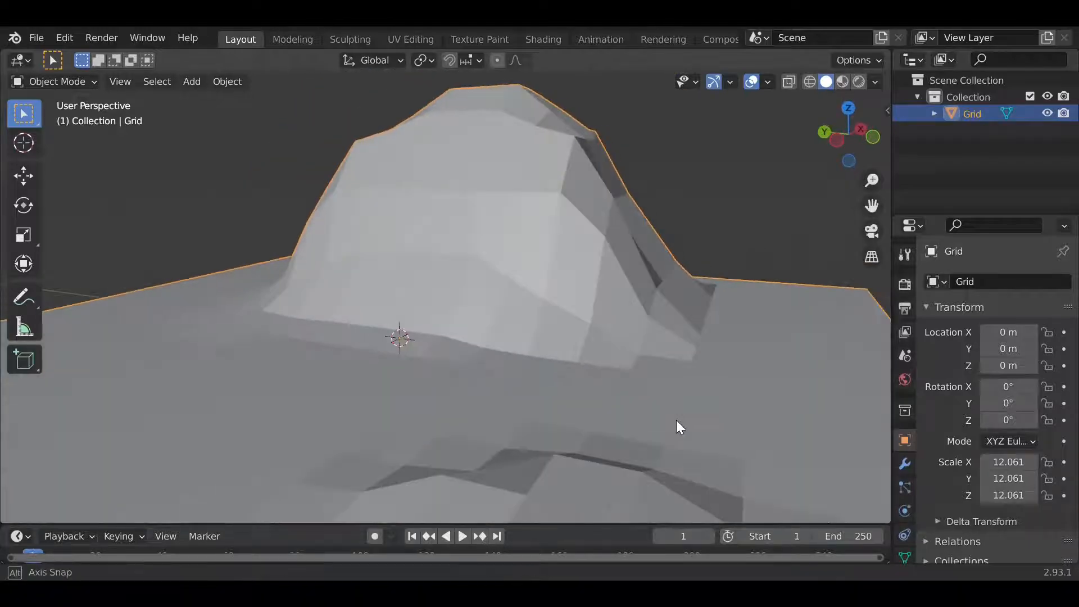
scroll(540, 419, down, 1)
scroll(548, 438, down, 4)
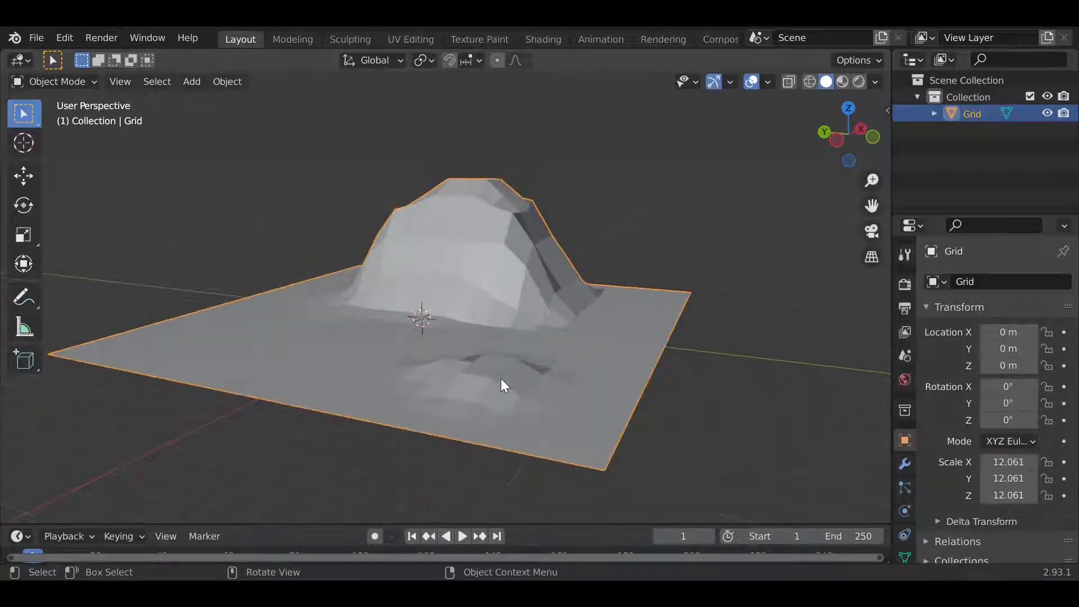
Enter Edit Mode with face selection and create a first material for the grid.
key(Tab)
key(Tab)
key(Tab)
click(146, 82)
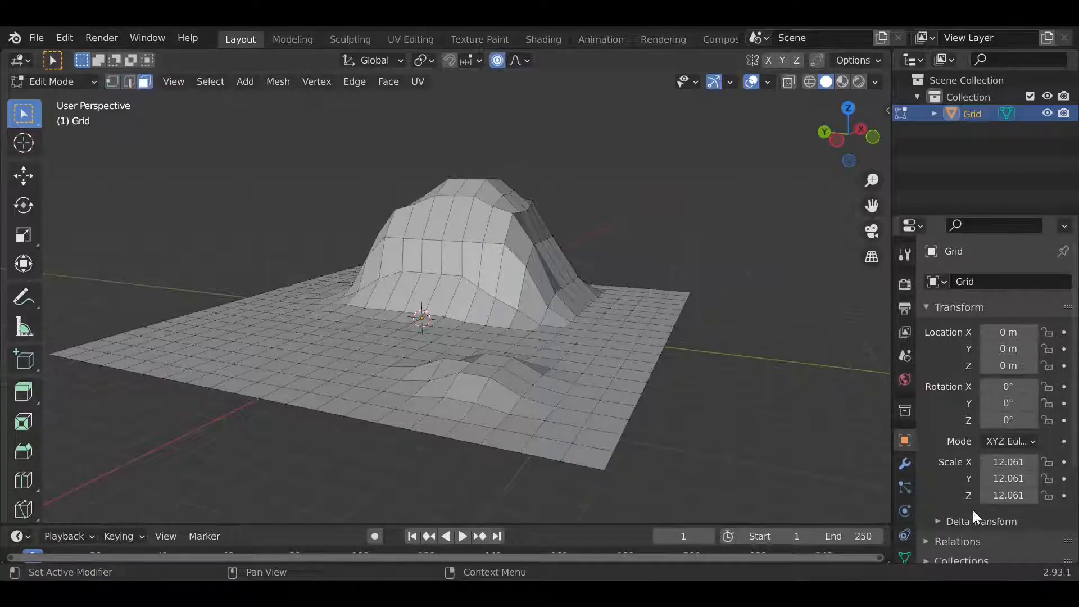
scroll(898, 500, down, 2)
click(904, 544)
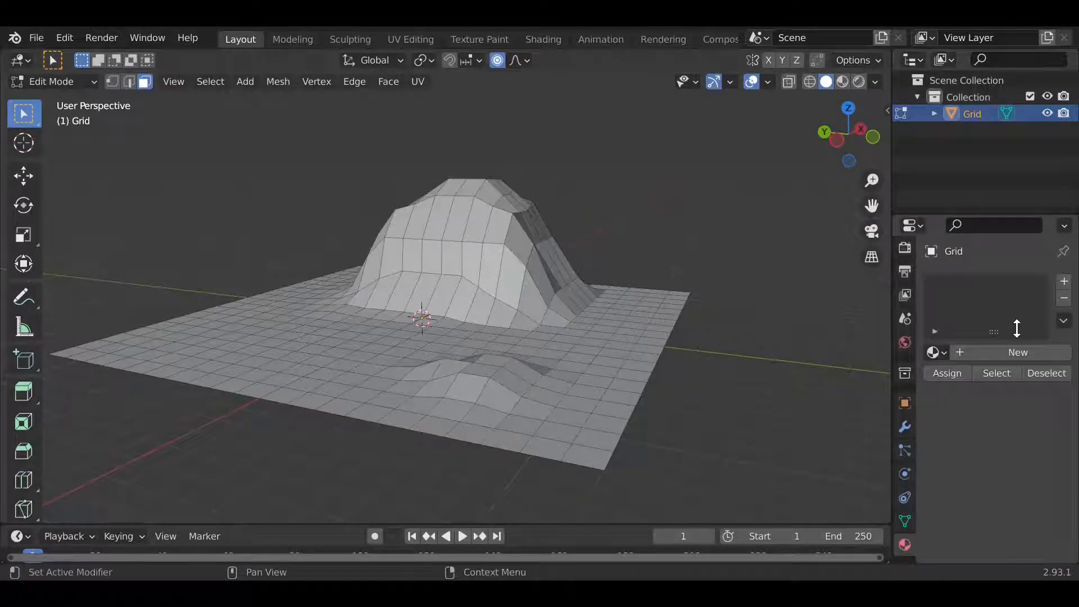
click(1003, 352)
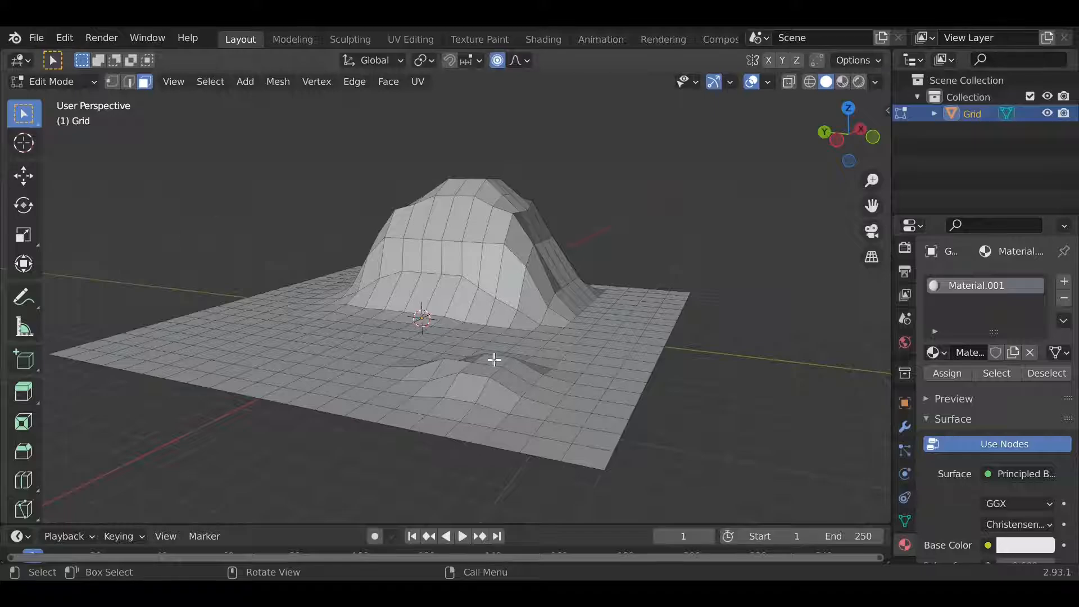
Add a second material slot to the grid and create a new material in it.
click(1063, 281)
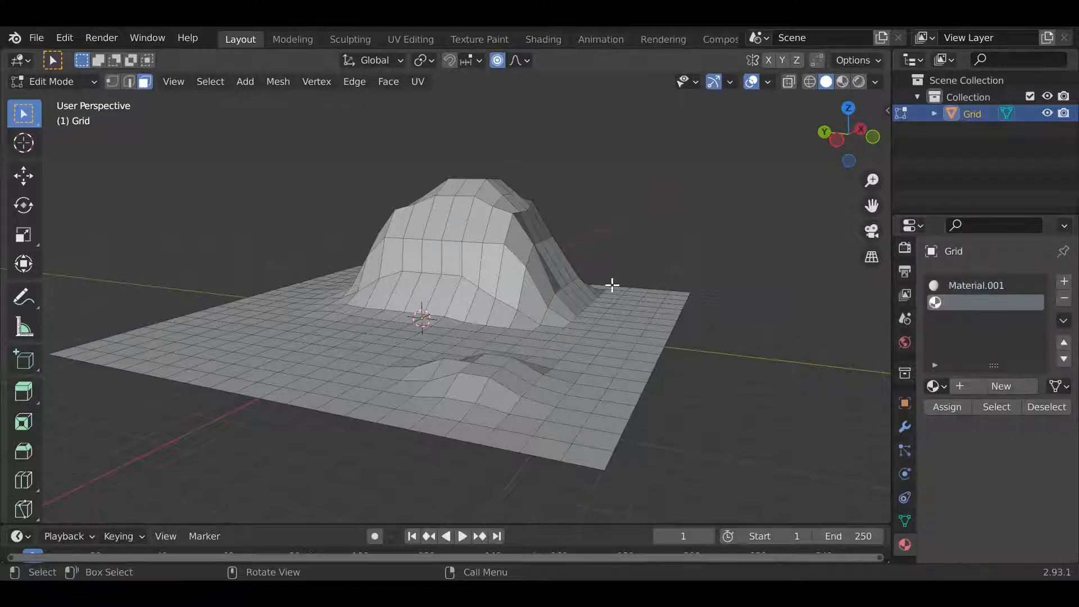
middle_drag(533, 261, 459, 305)
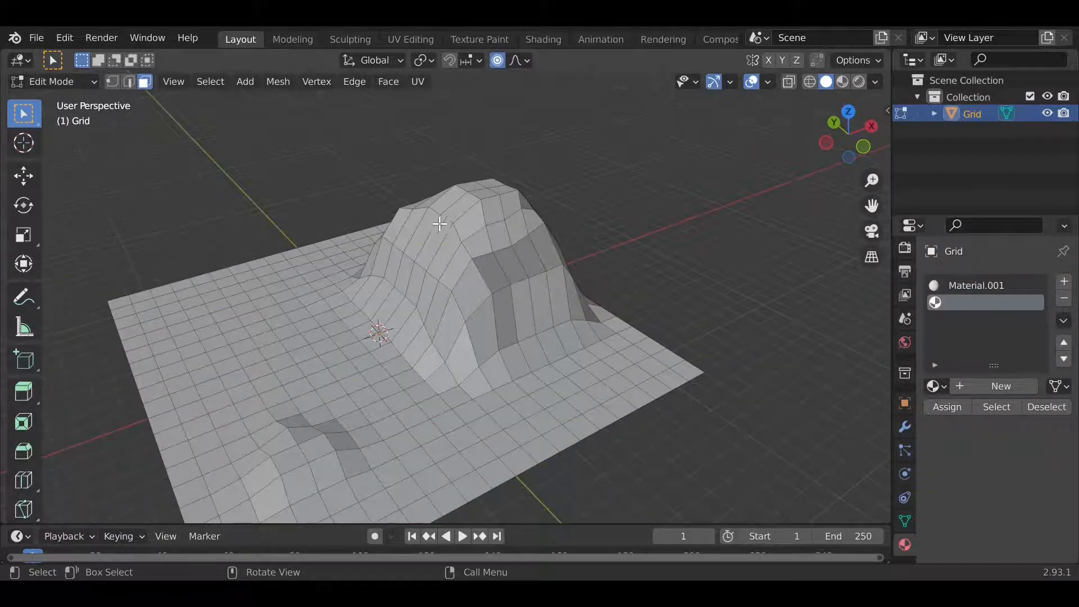
middle_drag(439, 223, 545, 387)
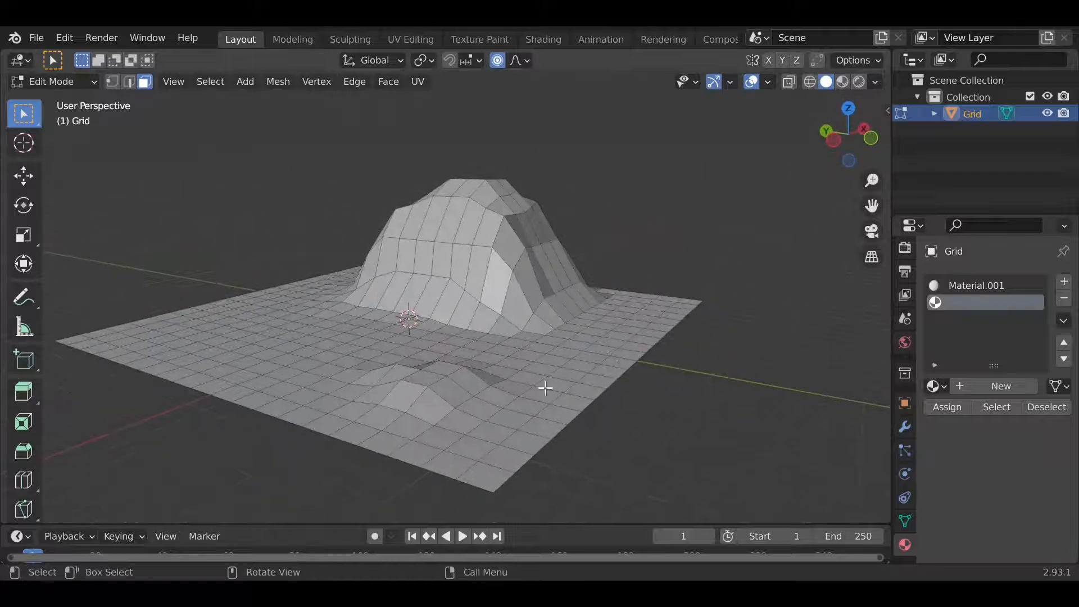
scroll(424, 436, up, 3)
shift+middle_drag(424, 436, 452, 335)
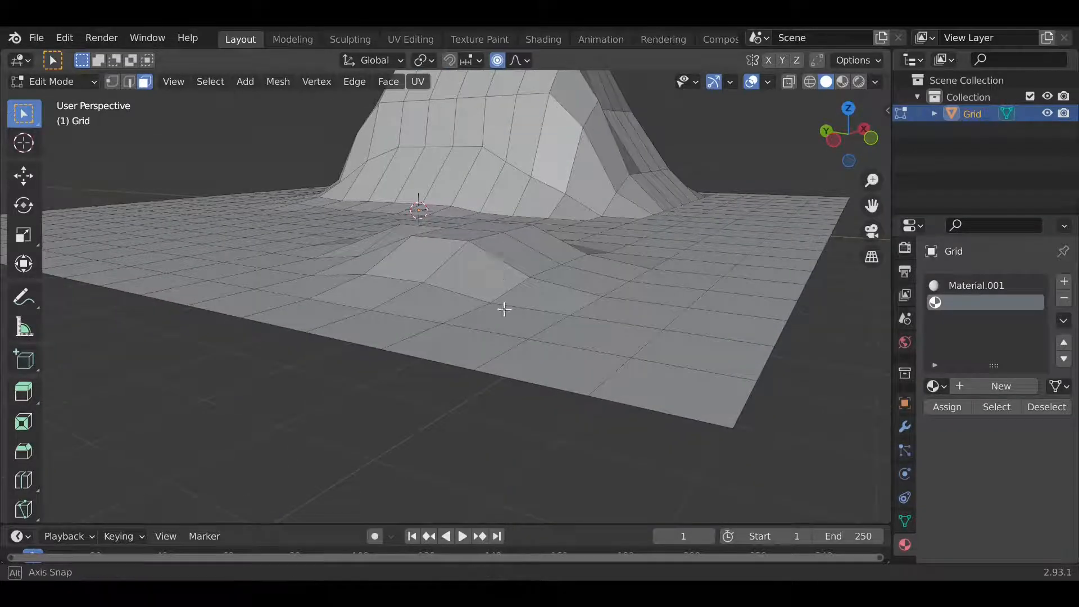
middle_drag(505, 309, 513, 333)
scroll(513, 334, down, 1)
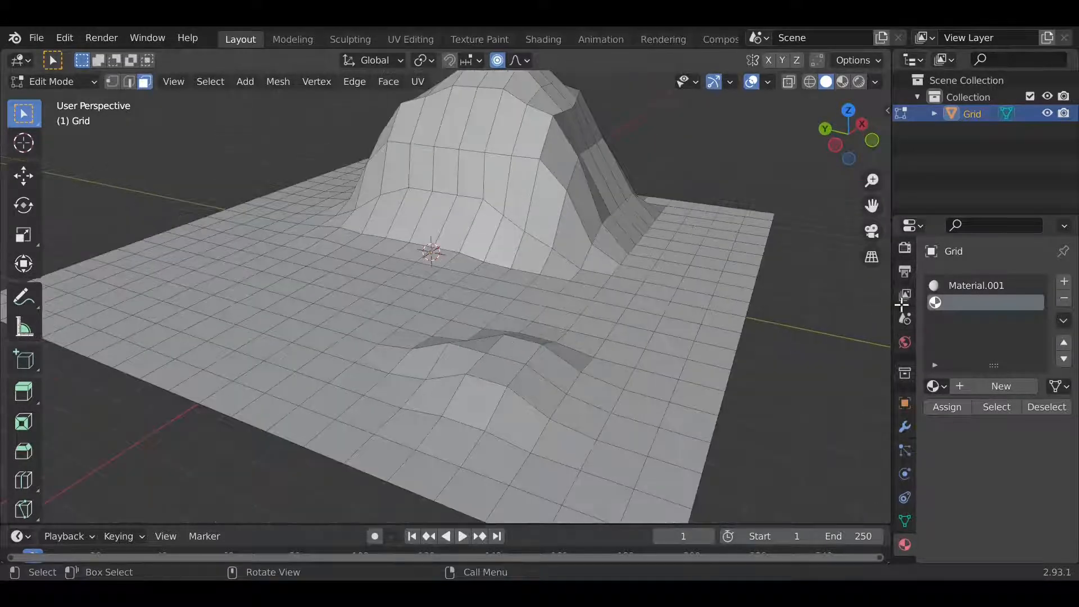
click(1006, 385)
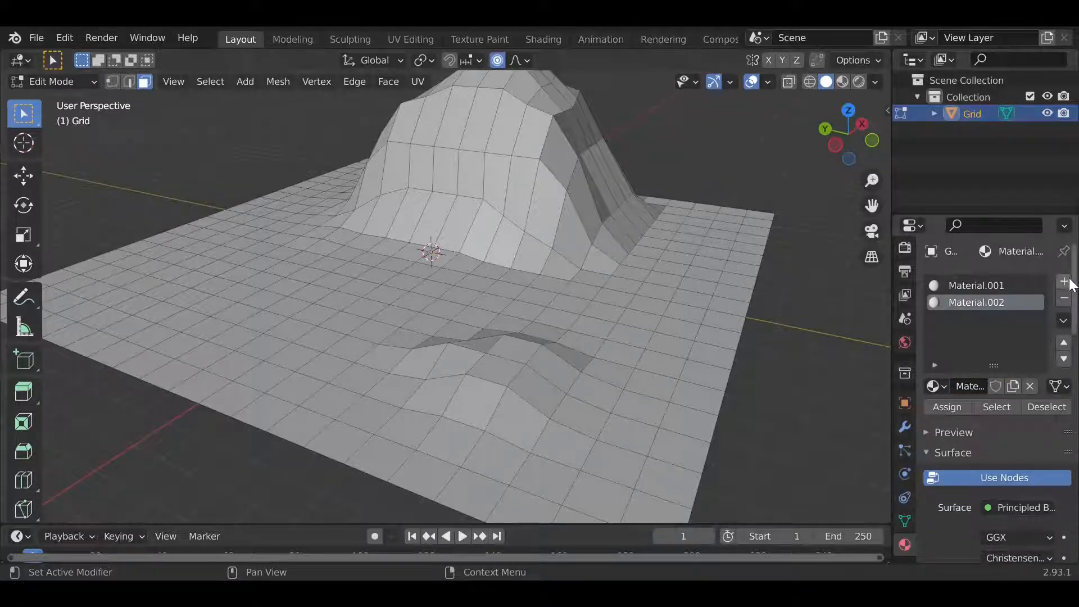
Remove the Material.002 slot in Object Mode and return to Edit Mode.
click(1062, 298)
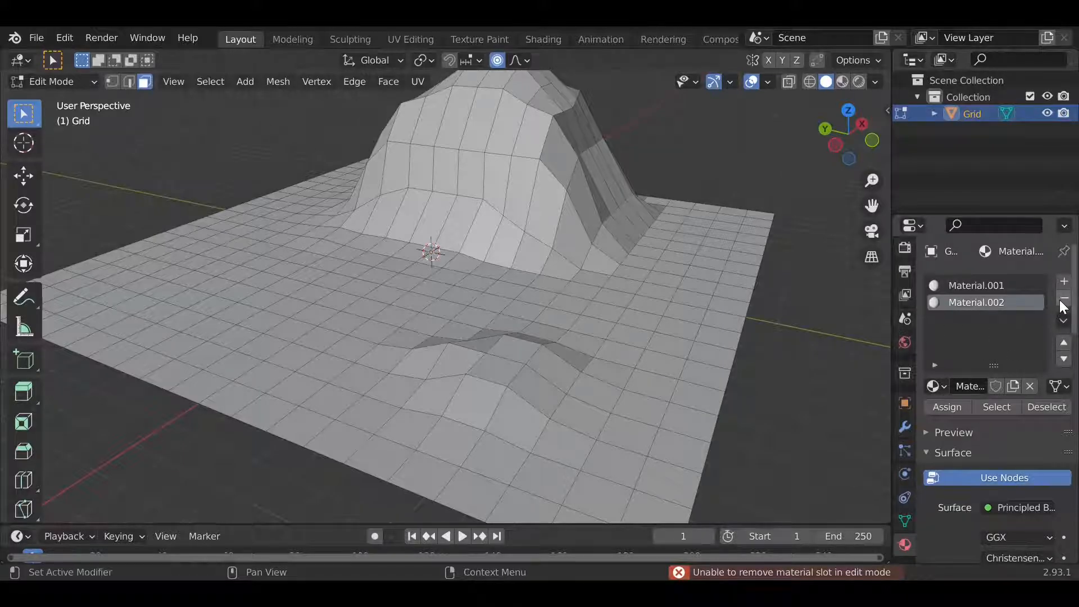
key(Tab)
key(Tab)
key(Tab)
click(1061, 298)
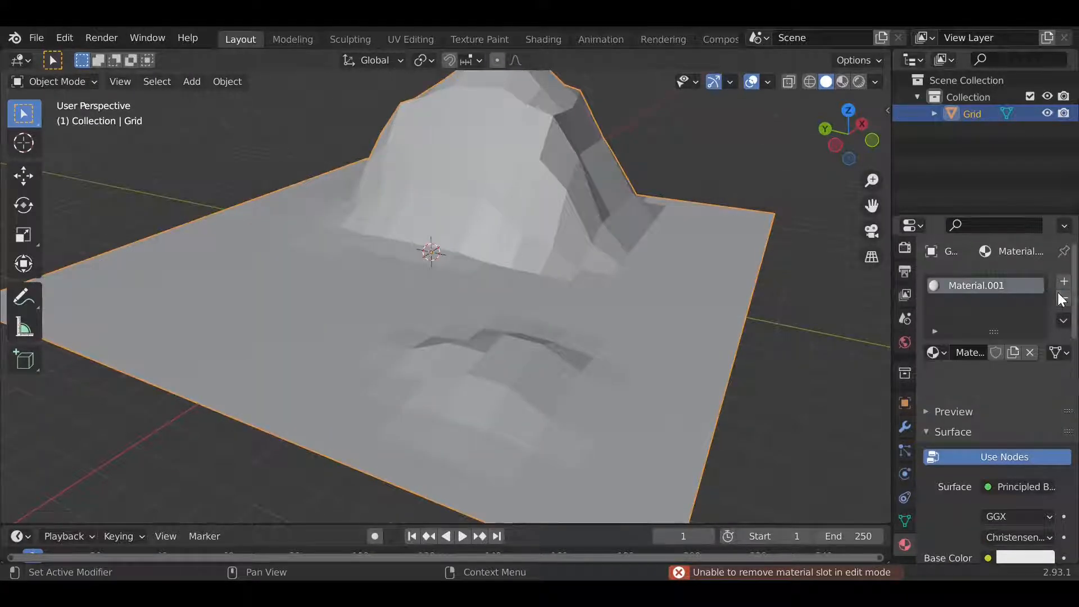
key(Tab)
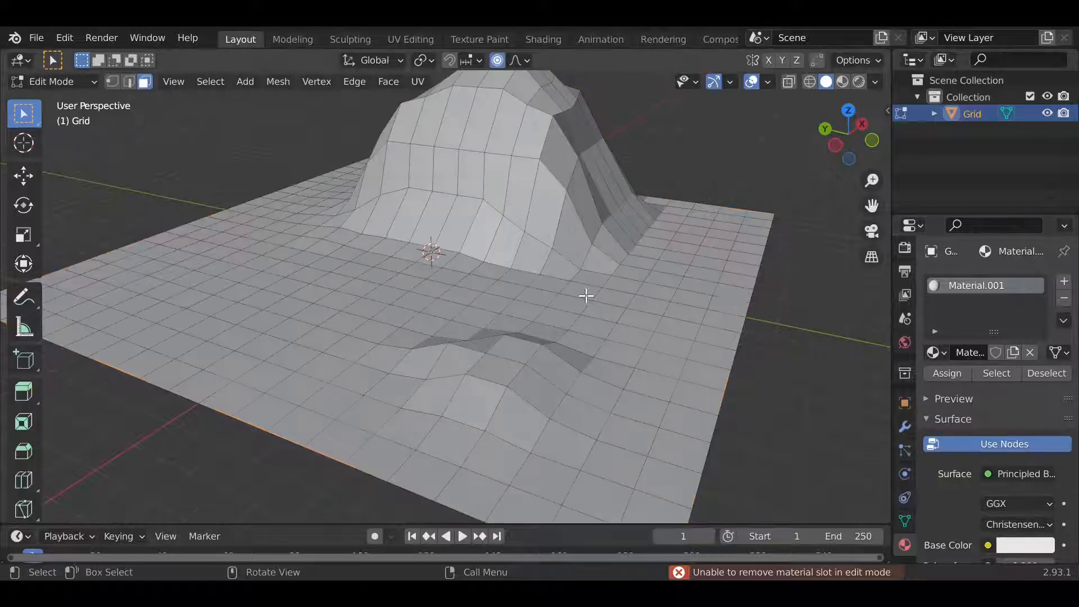
Add a material slot below Material.001 and create a new material in it.
click(1063, 281)
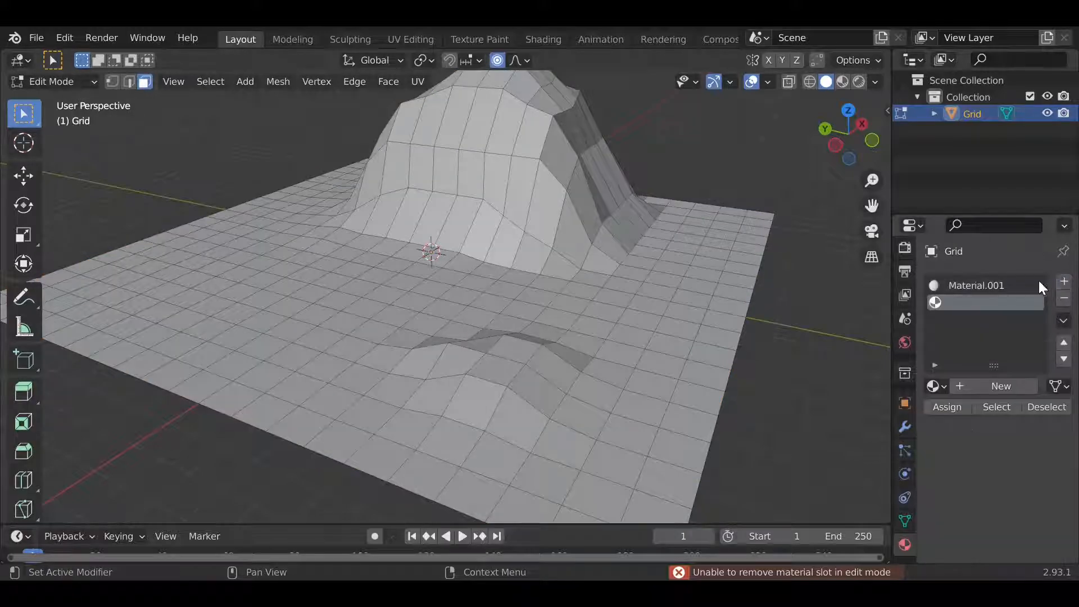
click(1009, 385)
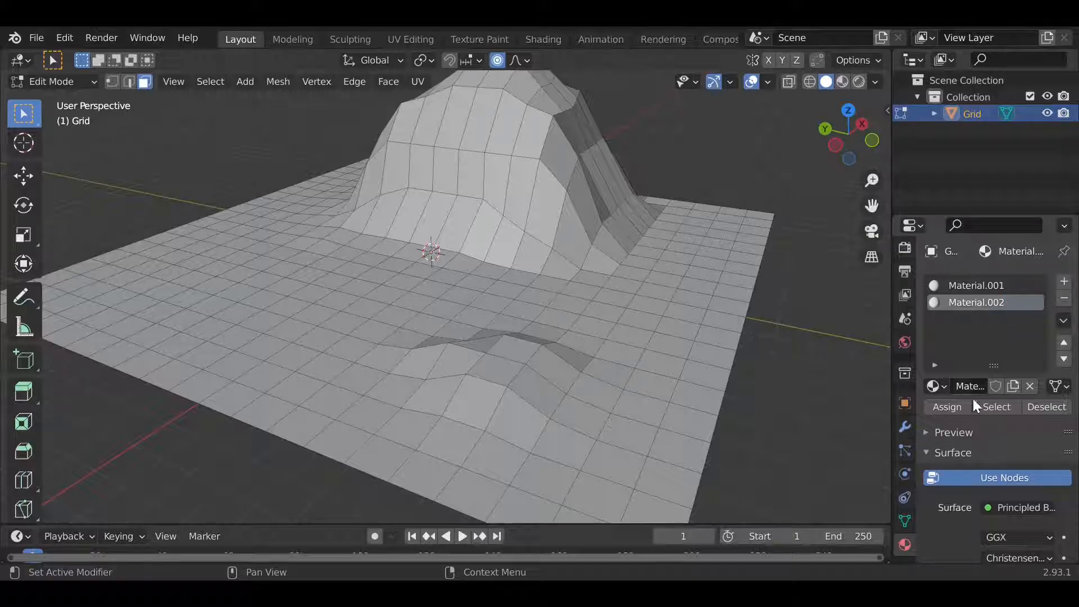
middle_drag(571, 381, 646, 321)
middle_drag(697, 345, 680, 361)
Switch the viewport to Material Preview shading and set Material.002's base color to pale yellow.
scroll(979, 436, down, 4)
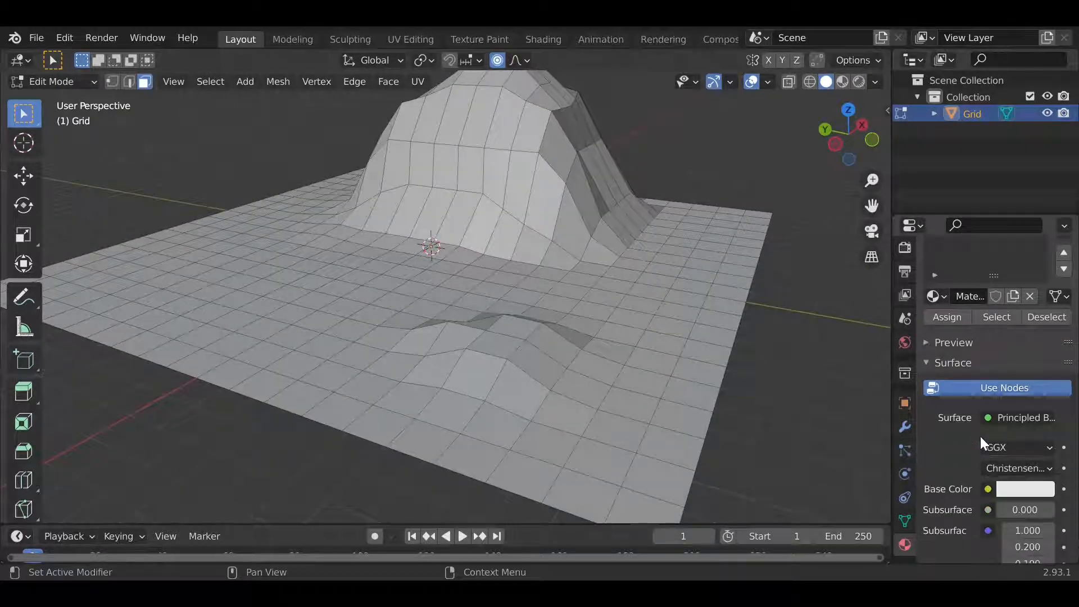
click(842, 82)
mouse_move(652, 96)
middle_down()
mouse_move(389, 230)
mouse_move(534, 239)
middle_up()
middle_drag(659, 295, 646, 298)
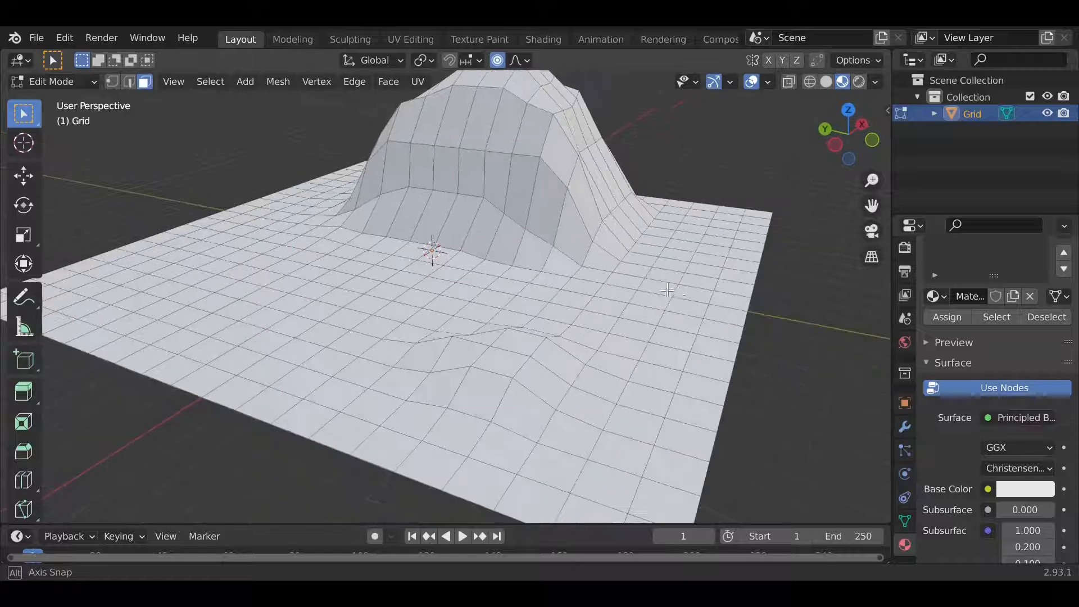
scroll(1016, 414, up, 3)
scroll(1011, 400, down, 4)
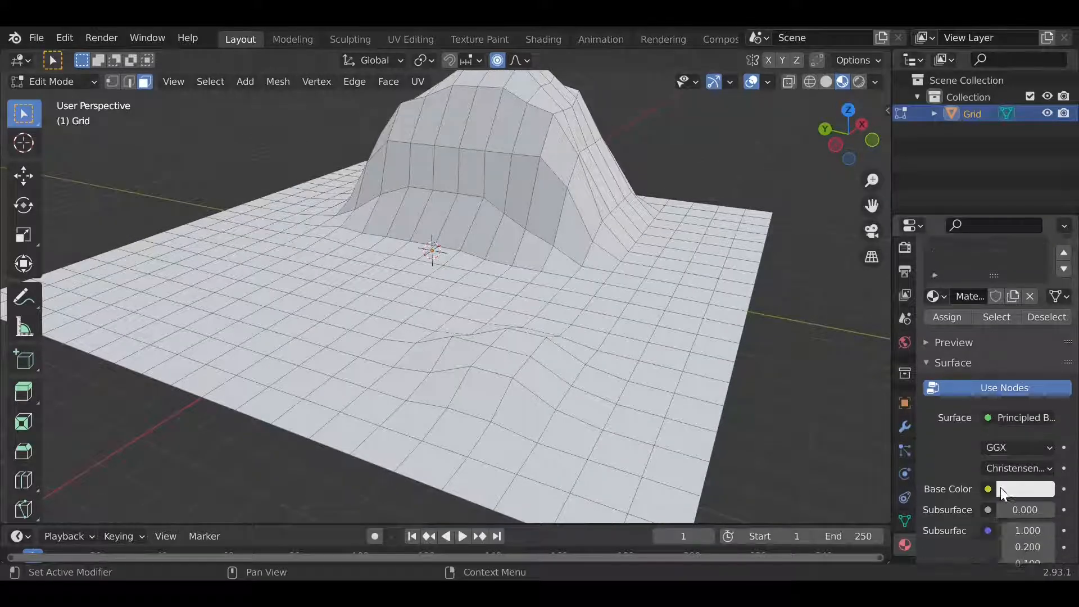
click(1021, 465)
mouse_move(962, 303)
mouse_down()
mouse_move(944, 306)
mouse_move(953, 306)
mouse_up()
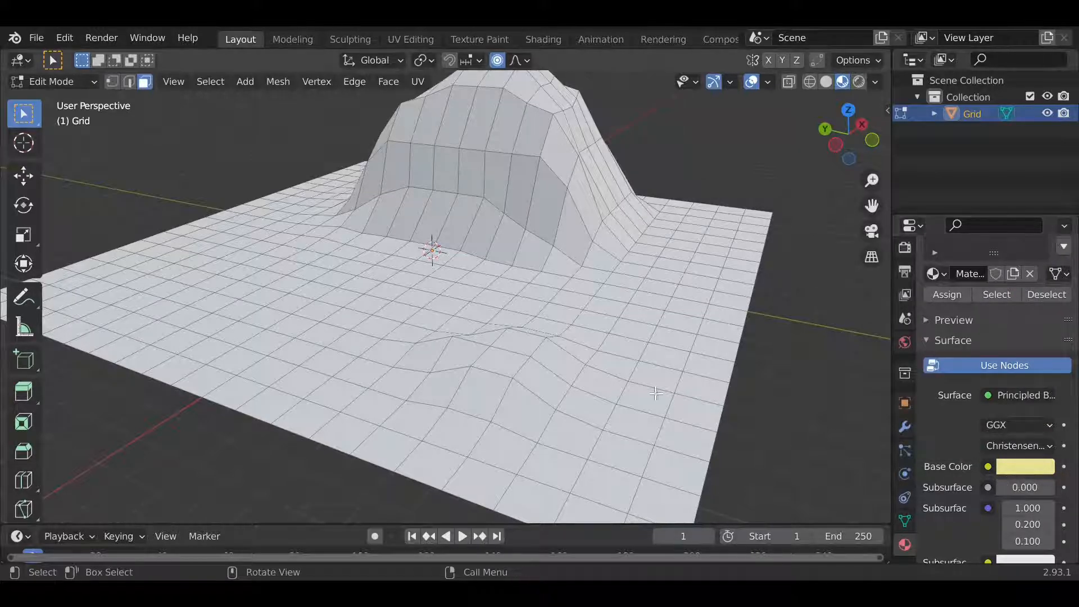
Select the faces covering the front and near side of the small mound.
scroll(1016, 405, up, 4)
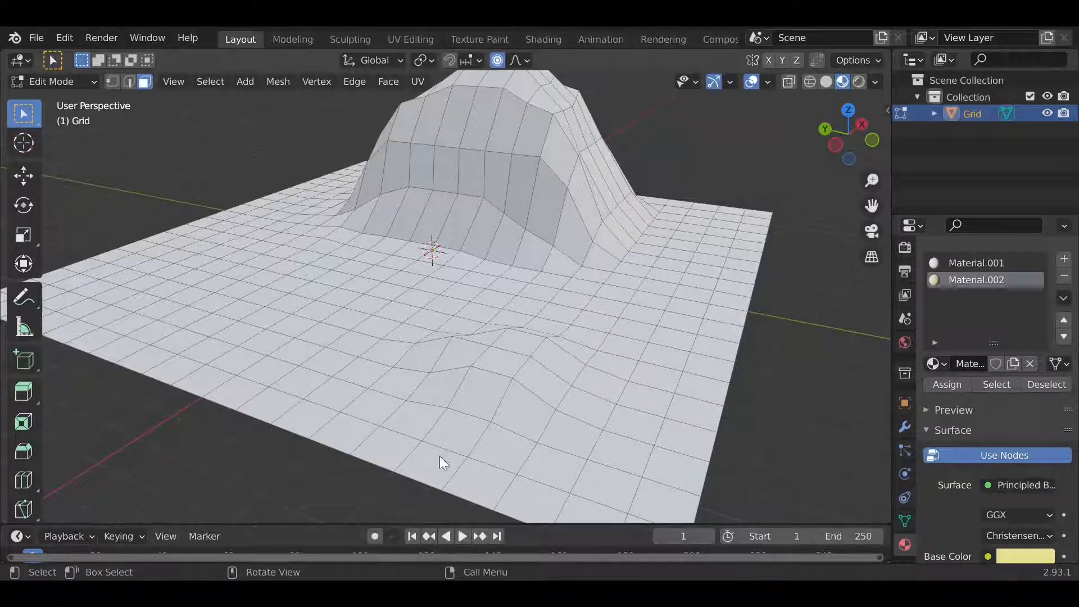
click(477, 395)
shift+click(508, 417)
shift+click(459, 427)
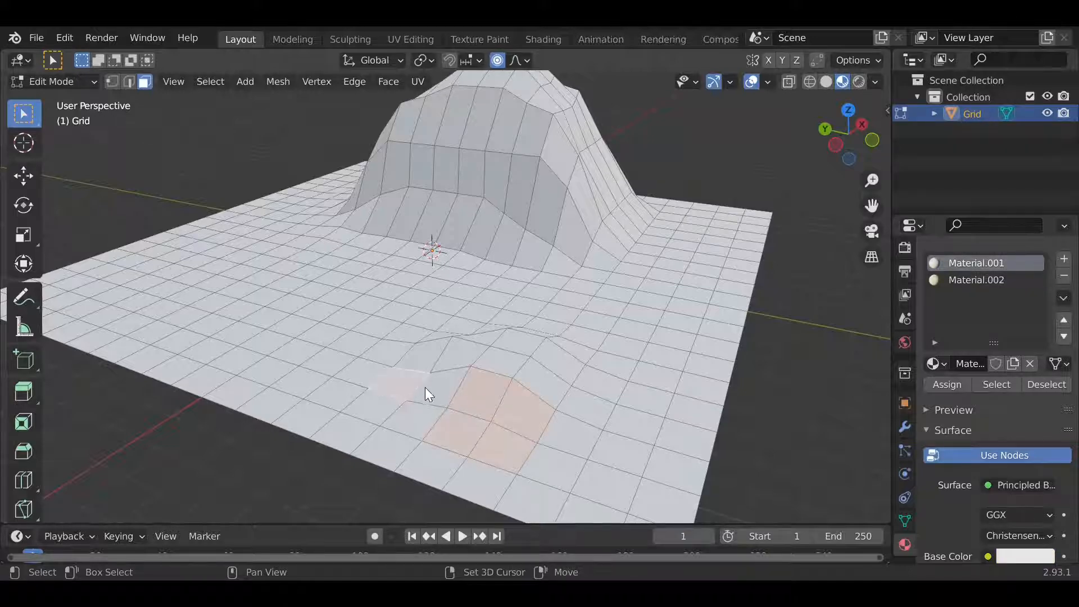
shift+click(425, 387)
shift+click(365, 406)
shift+click(514, 360)
shift+click(459, 355)
shift+click(433, 364)
shift+click(549, 397)
shift+click(568, 406)
shift+click(556, 451)
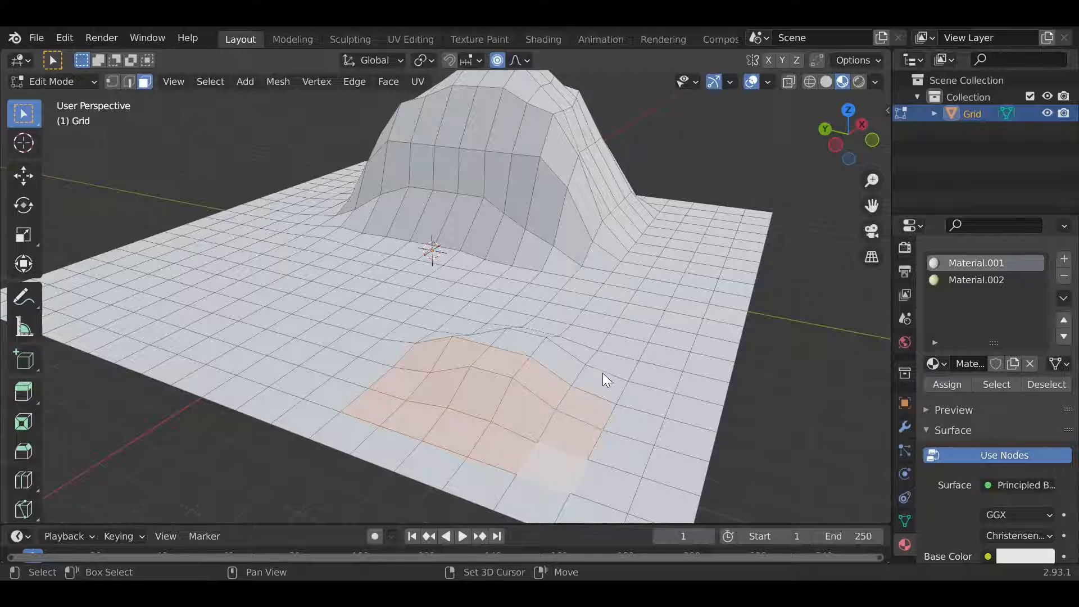
Add the remaining faces on the mound's far side to the selection.
middle_drag(602, 372, 220, 313)
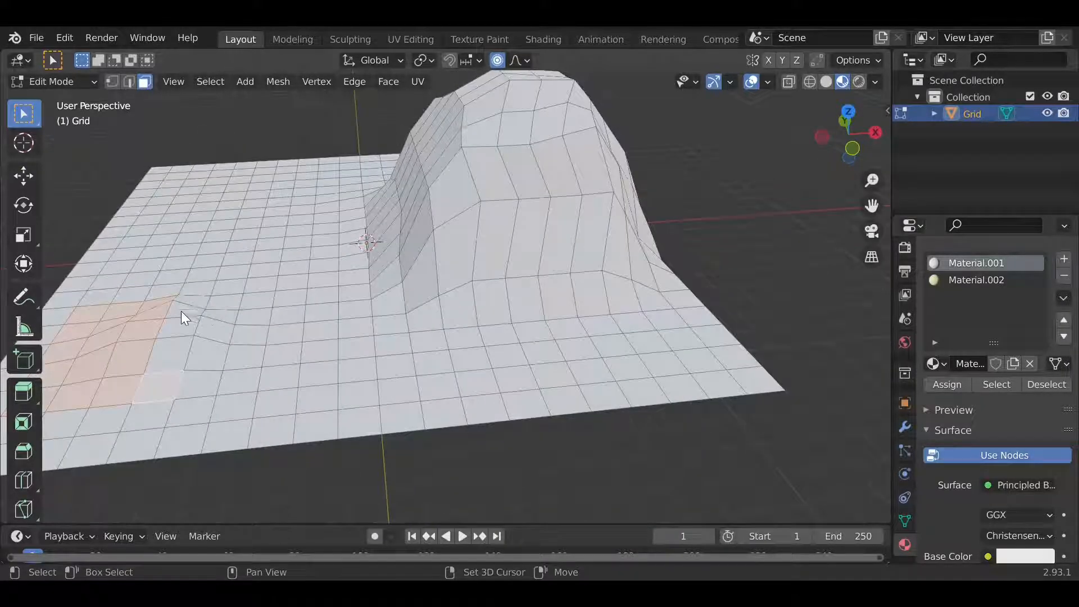
shift+click(181, 312)
shift+click(215, 315)
shift+click(199, 388)
shift+click(200, 353)
middle_drag(202, 336, 384, 340)
scroll(742, 295, up, 3)
scroll(383, 335, down, 1)
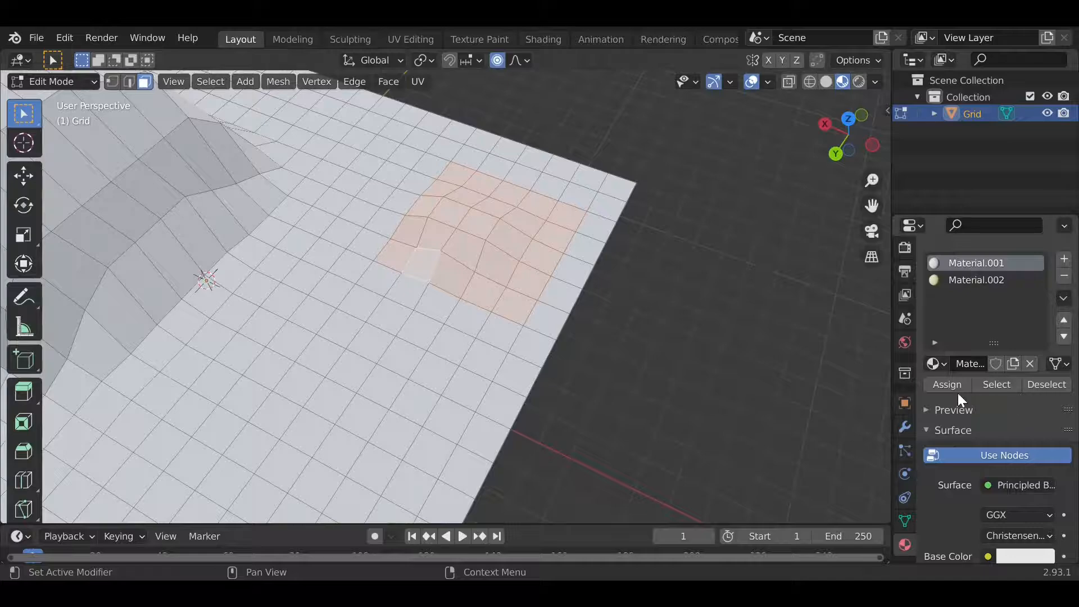
Assign Material.002 to the selected mound faces and check the result in Object Mode.
click(1009, 277)
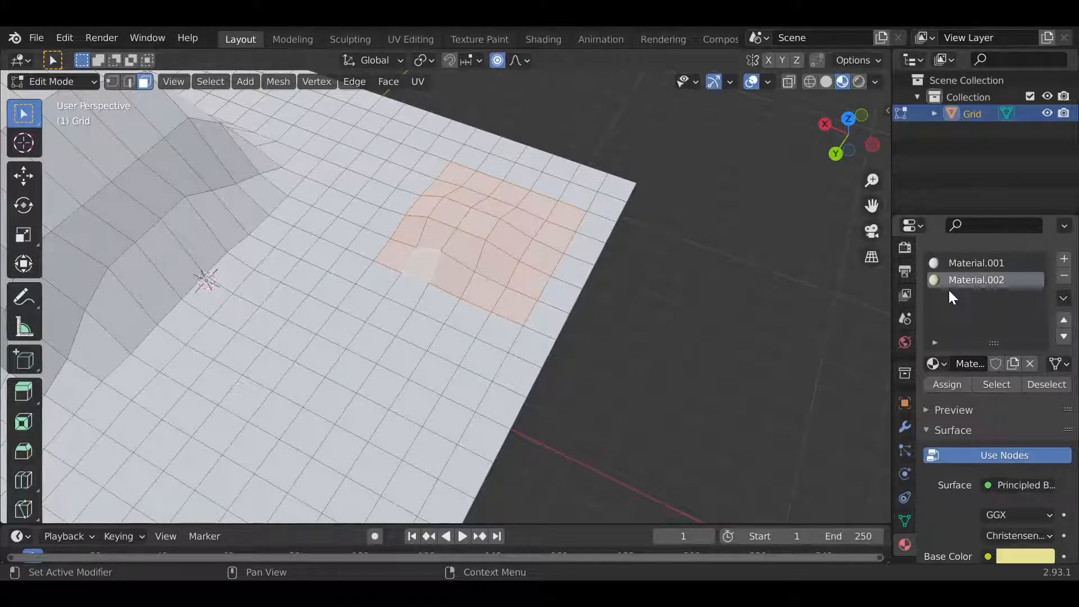
click(953, 380)
middle_drag(642, 332, 566, 268)
key(Tab)
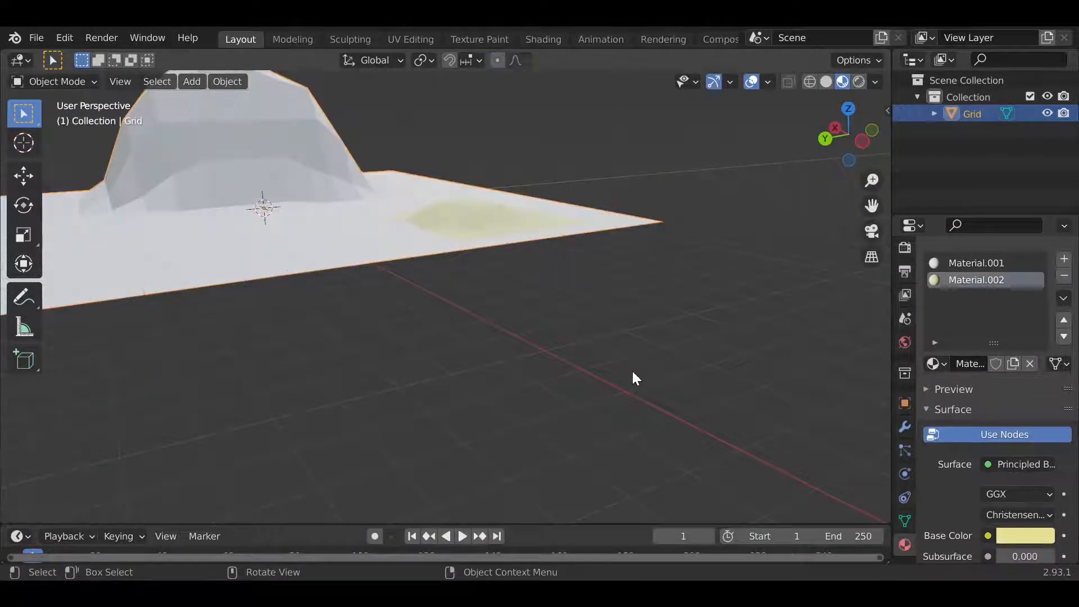
middle_drag(633, 376, 568, 320)
Return to Edit Mode, add a material slot below Material.002 and create a new material in it.
key(Tab)
click(1064, 258)
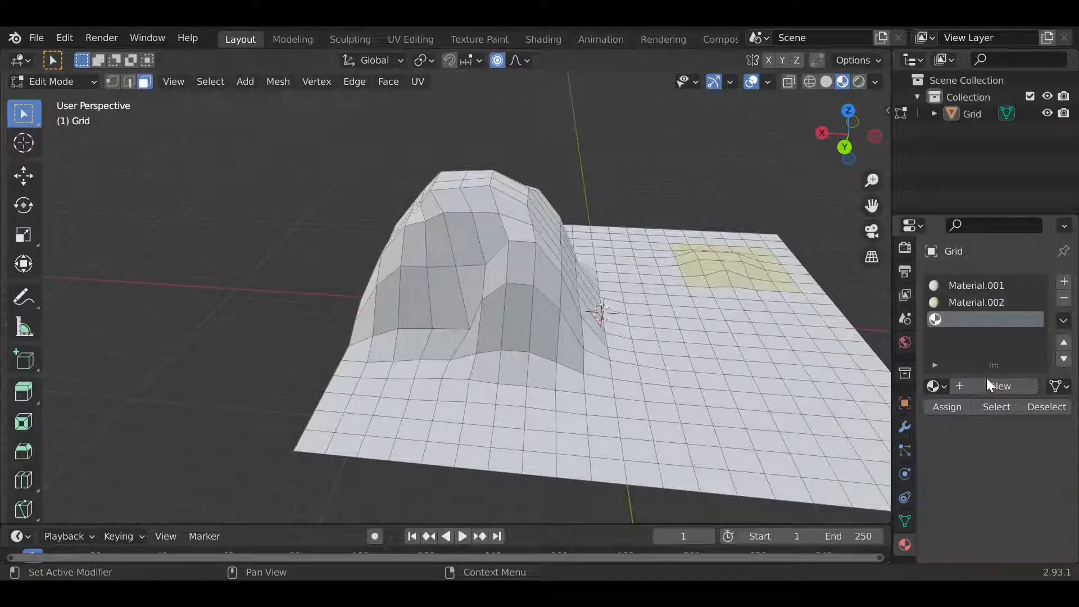
click(979, 390)
Box-select the band of faces around the lower part of the large hill.
scroll(643, 359, up, 5)
middle_drag(643, 359, 590, 347)
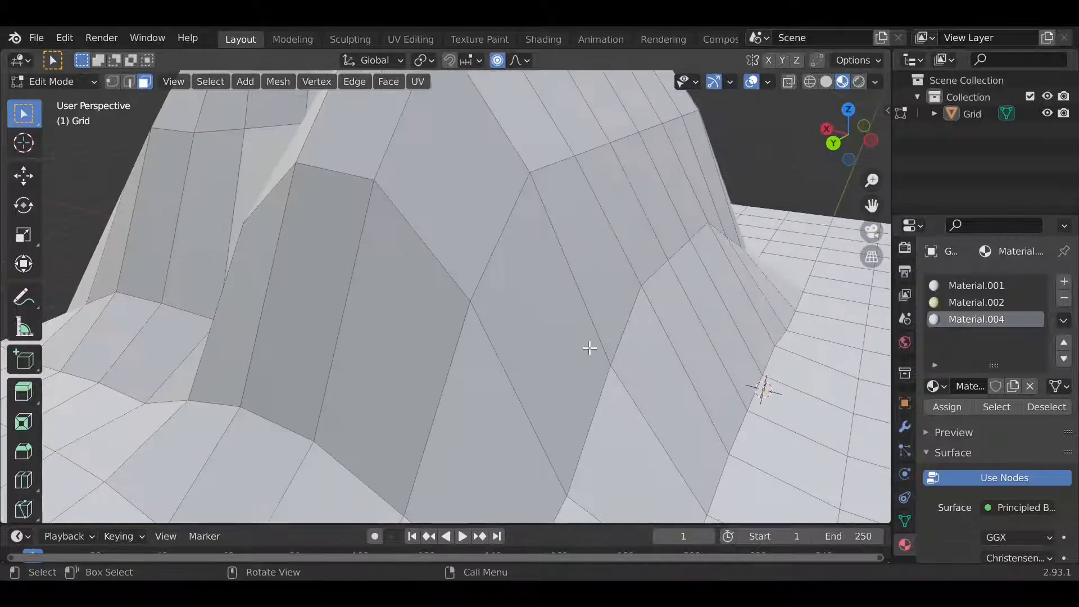
scroll(589, 349, down, 3)
drag(159, 279, 677, 348)
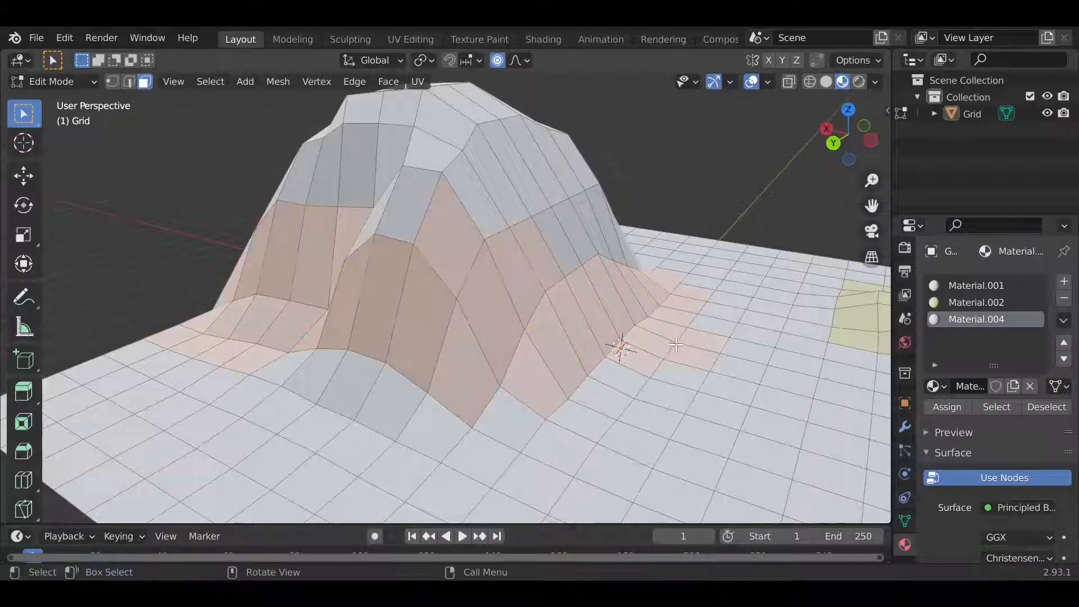
Extend the face selection around the other sides and foot of the large hill, leaving its peak unselected.
middle_drag(677, 366, 361, 269)
key(b)
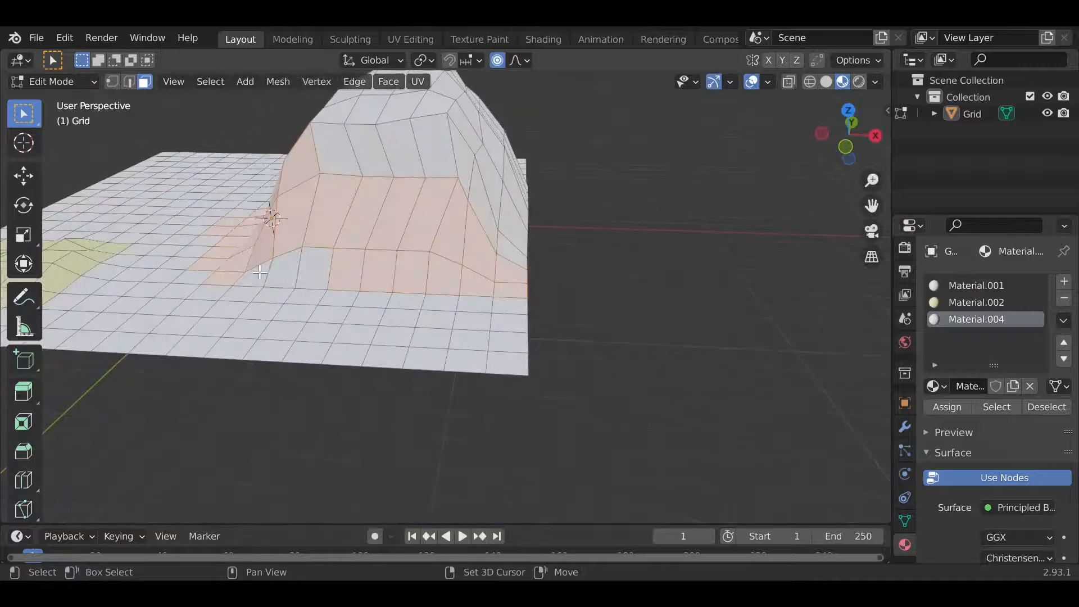
key(Escape)
middle_drag(635, 286, 515, 197)
key(b)
key(Escape)
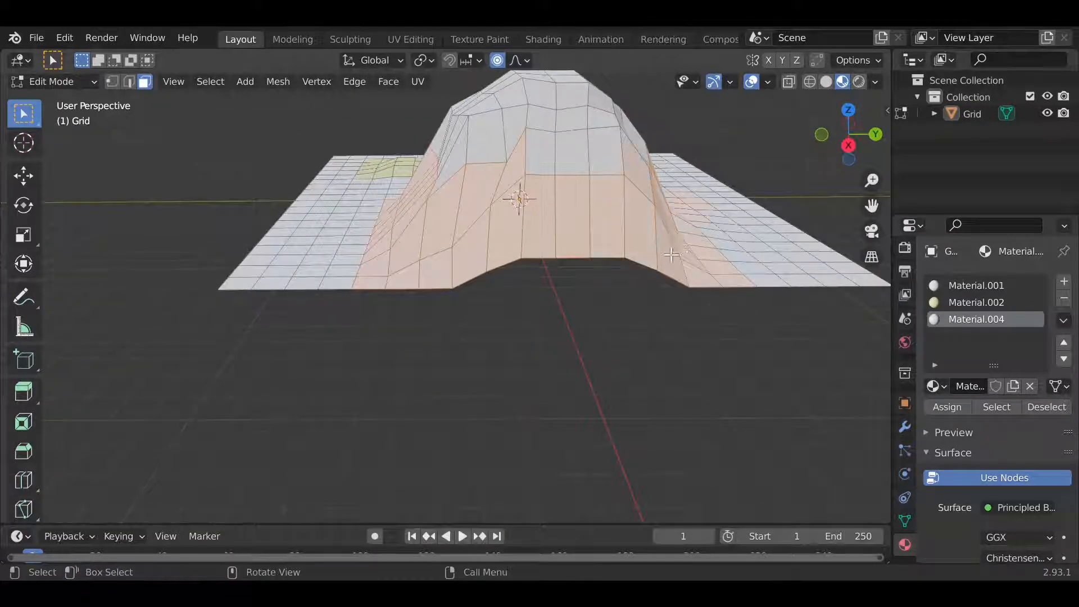
middle_drag(687, 244, 483, 396)
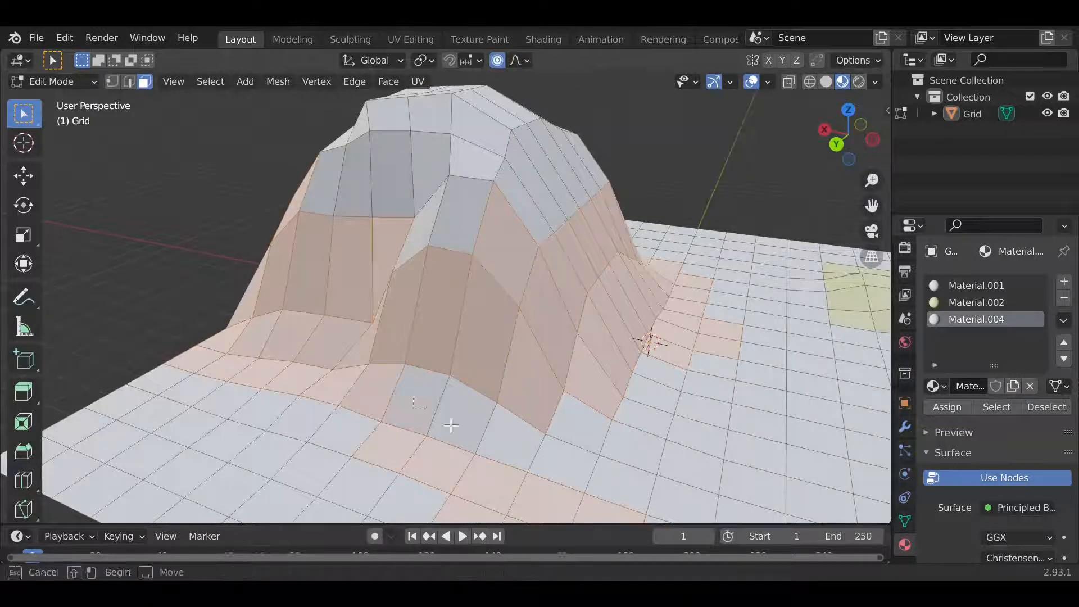
scroll(623, 332, down, 5)
shift+click(503, 388)
shift+click(502, 389)
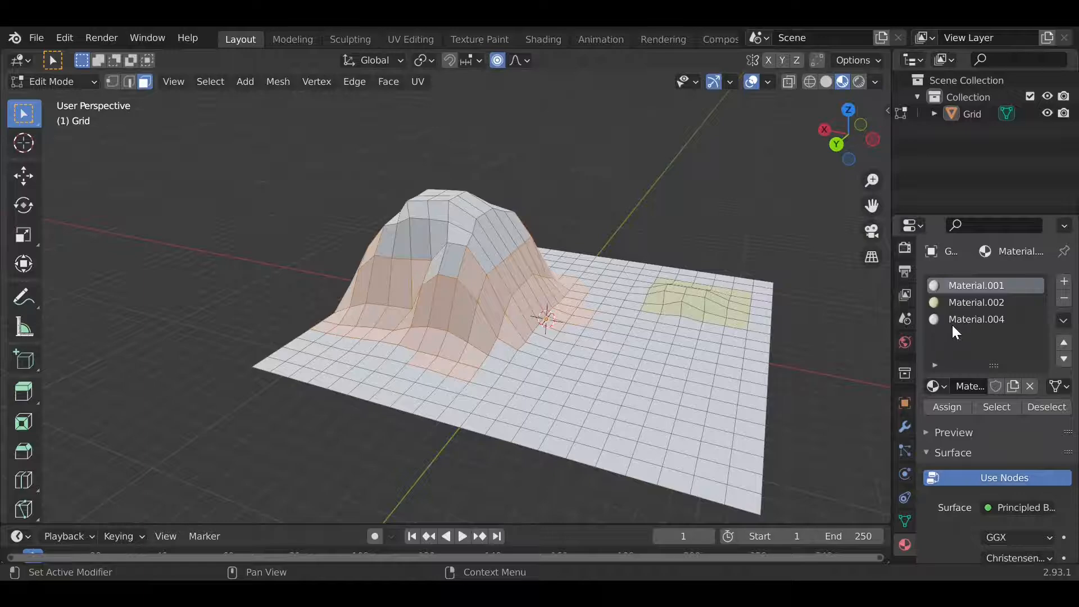
Set Material.004's base color to a very dark brown.
click(966, 319)
scroll(966, 395, down, 5)
click(1031, 466)
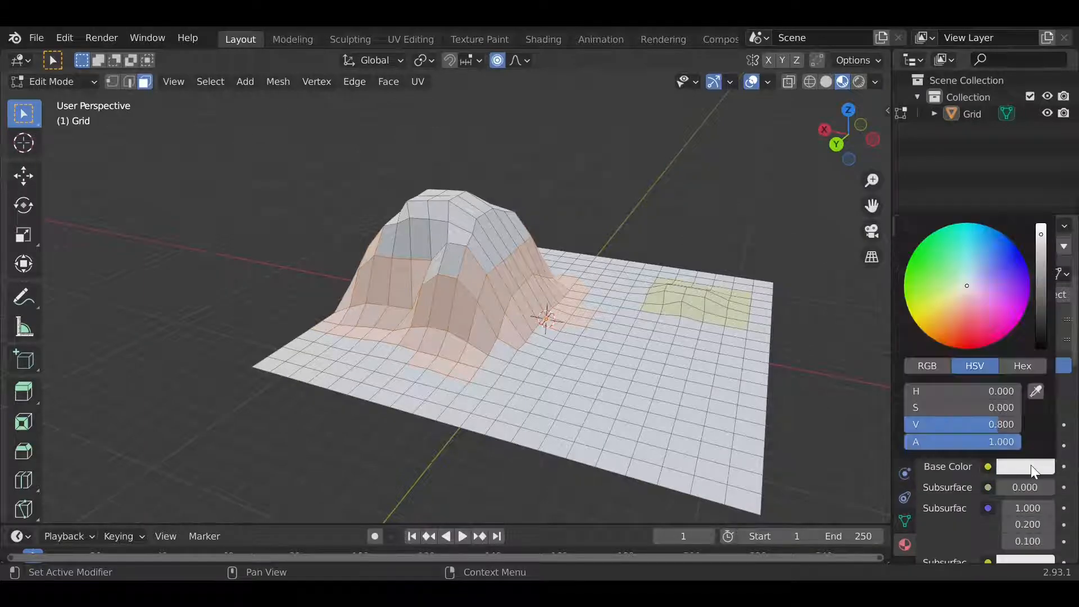
drag(969, 301, 946, 306)
click(1042, 245)
drag(1041, 248, 1026, 300)
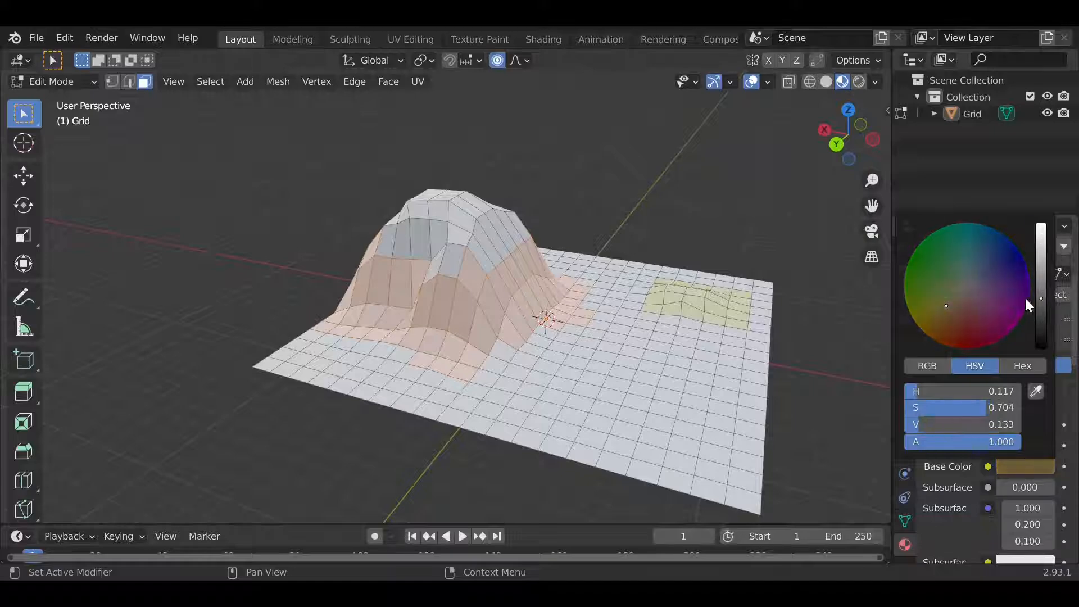
drag(943, 310, 935, 325)
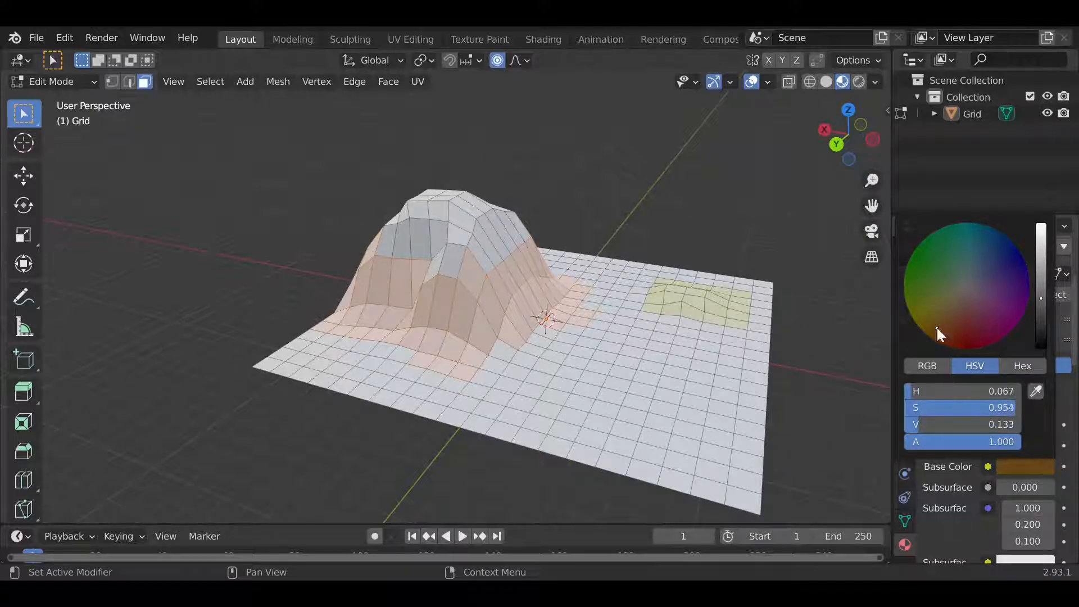
drag(1048, 301, 1041, 322)
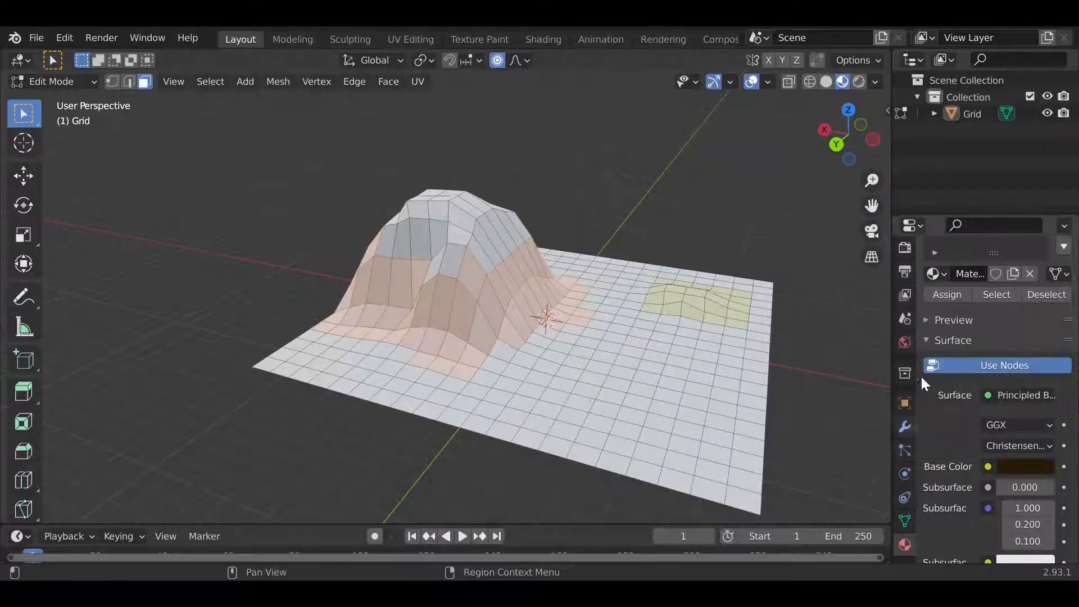
Assign Material.004 to the selected lower hill faces, clear the selection and switch to Object Mode.
scroll(943, 301, up, 4)
click(930, 386)
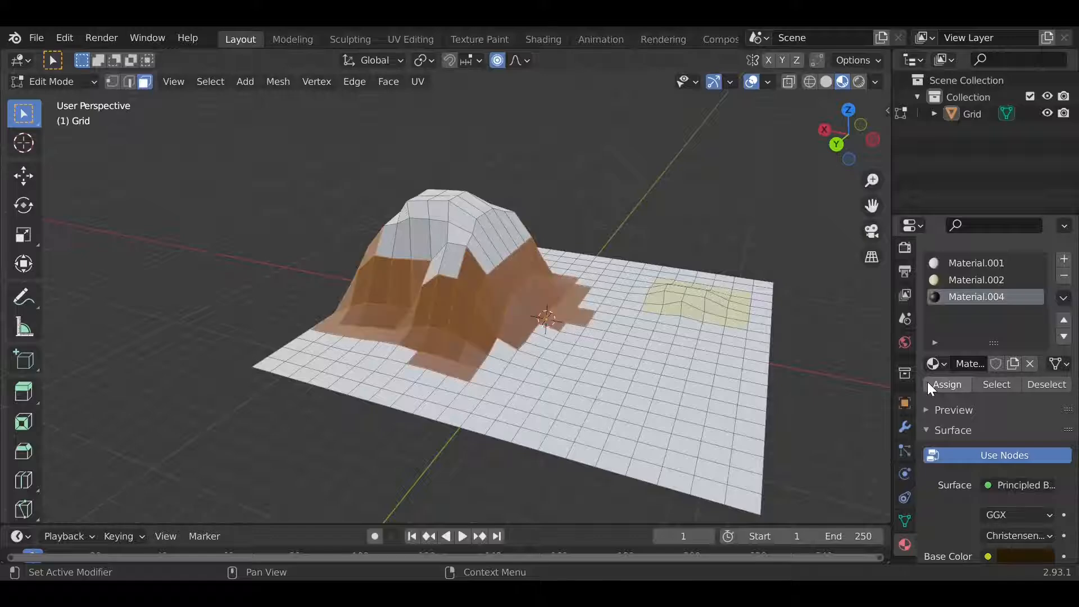
click(730, 238)
middle_drag(593, 186, 470, 183)
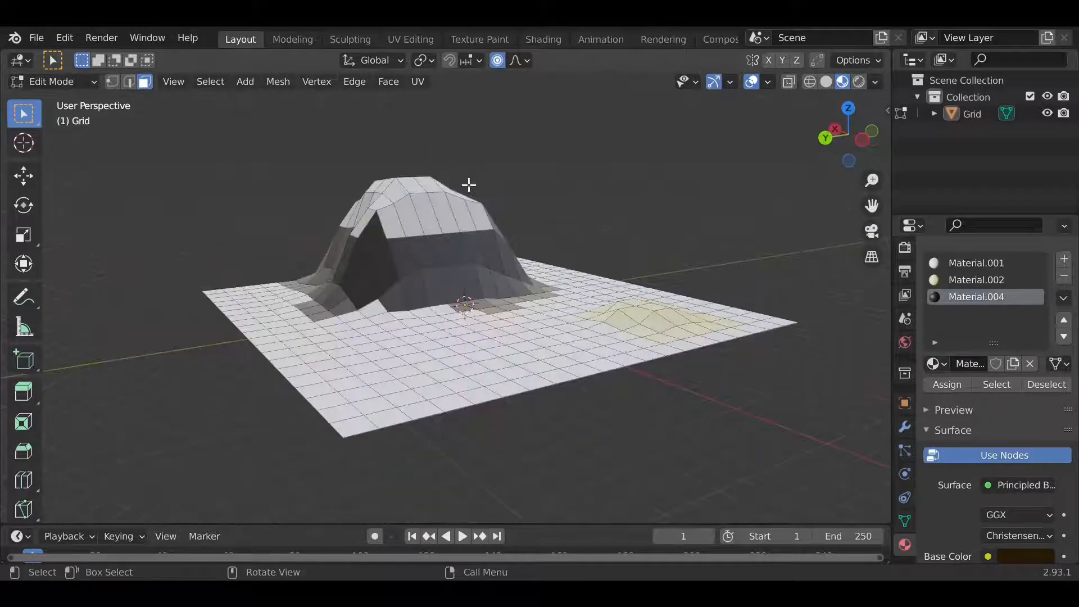
key(Tab)
Examine the materials on the hill and the small mound from several angles and distances.
middle_drag(622, 211, 696, 343)
click(656, 395)
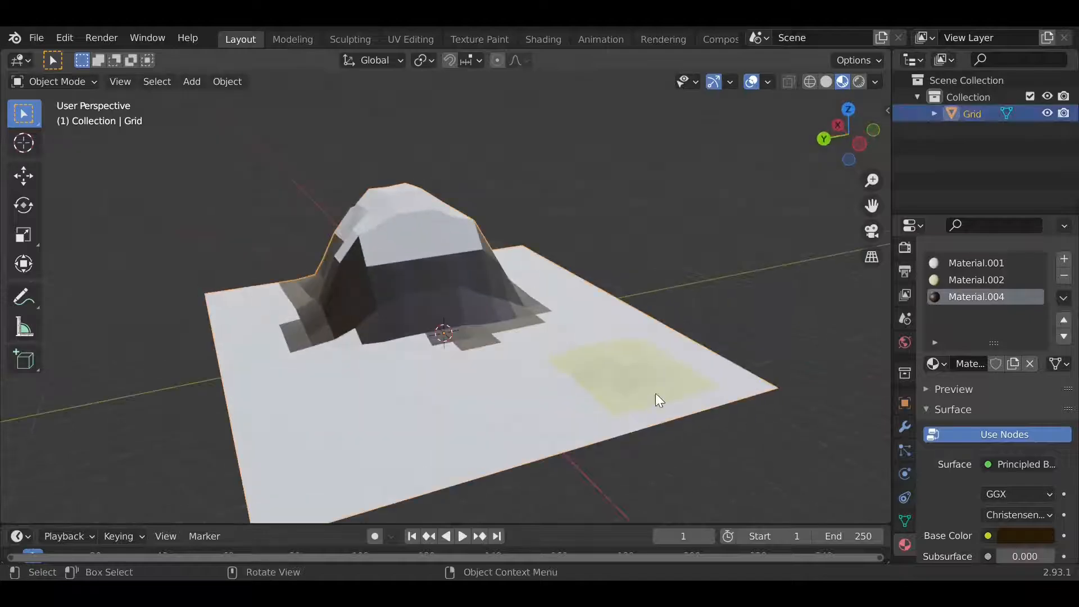
scroll(669, 398, up, 5)
scroll(491, 305, down, 10)
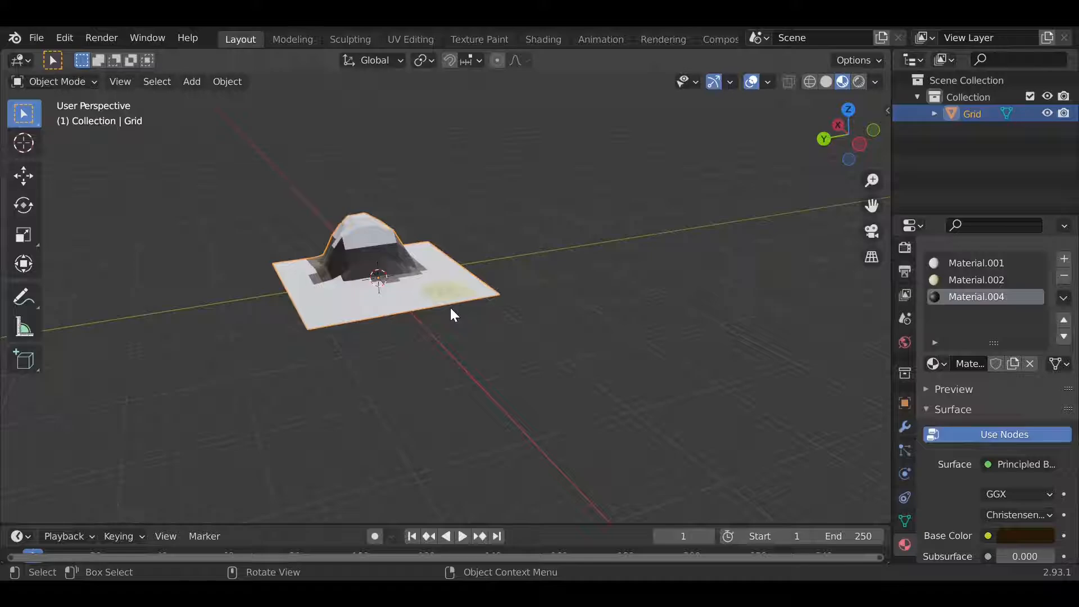
scroll(450, 308, up, 5)
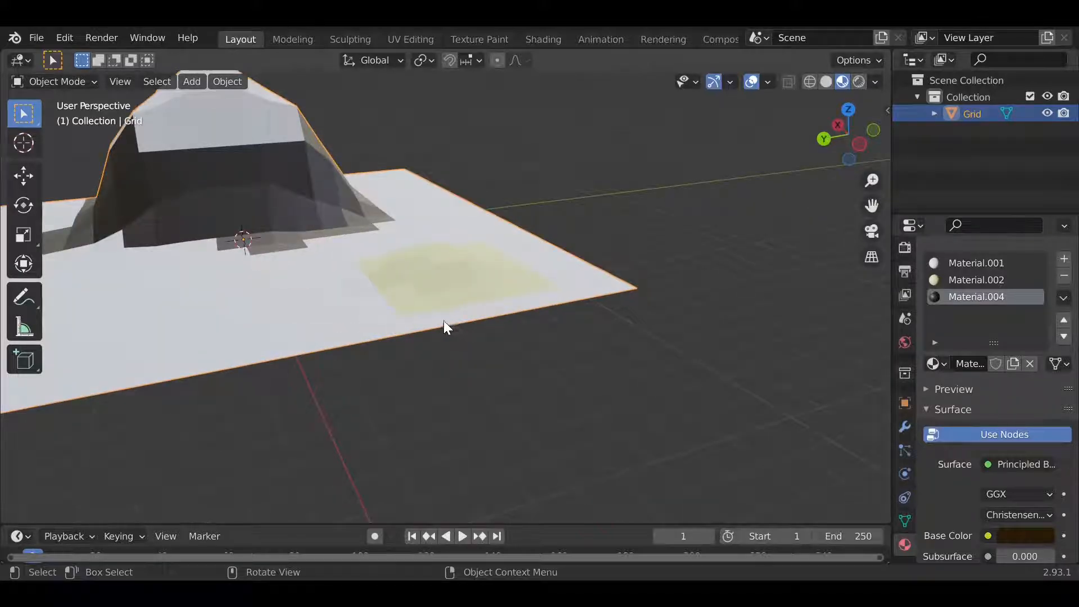
click(65, 38)
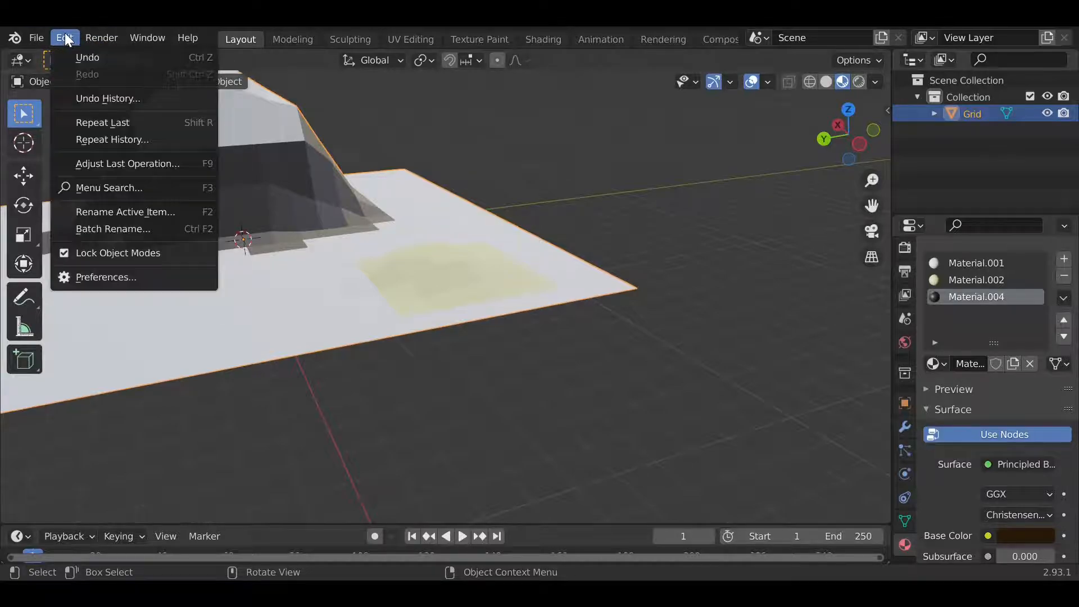
scroll(520, 427, up, 4)
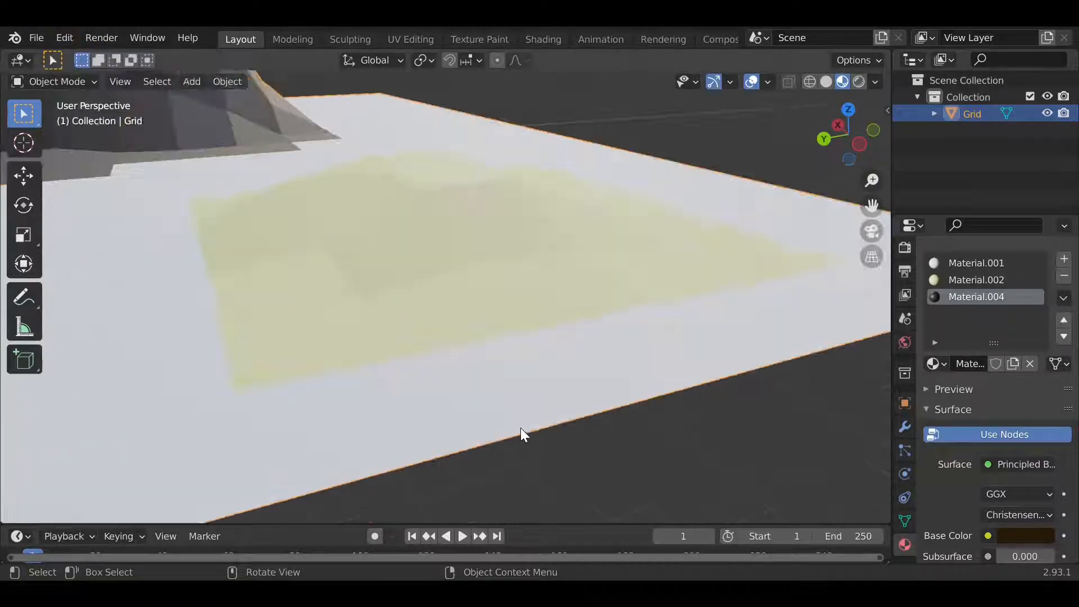
scroll(528, 436, down, 5)
middle_drag(527, 436, 404, 427)
middle_drag(144, 349, 307, 409)
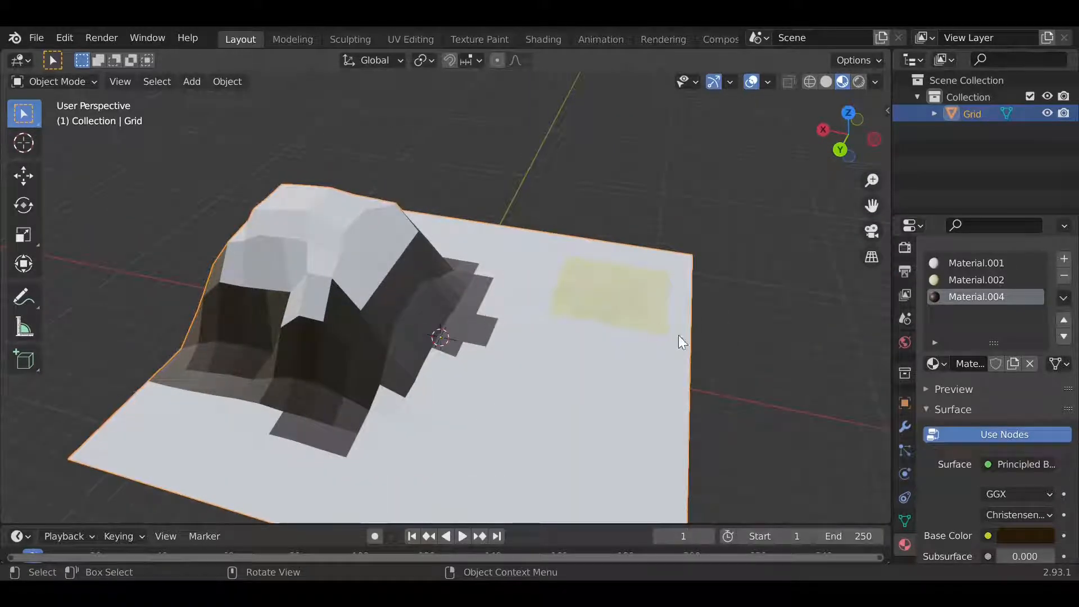
scroll(514, 348, up, 5)
scroll(514, 348, down, 1)
middle_drag(514, 348, 490, 332)
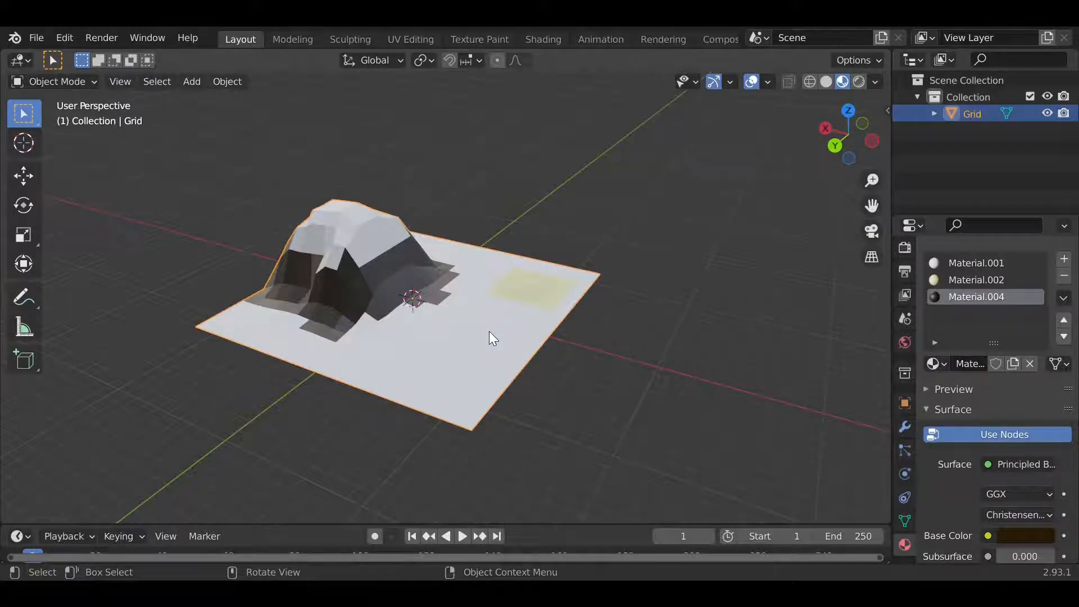
scroll(359, 344, up, 3)
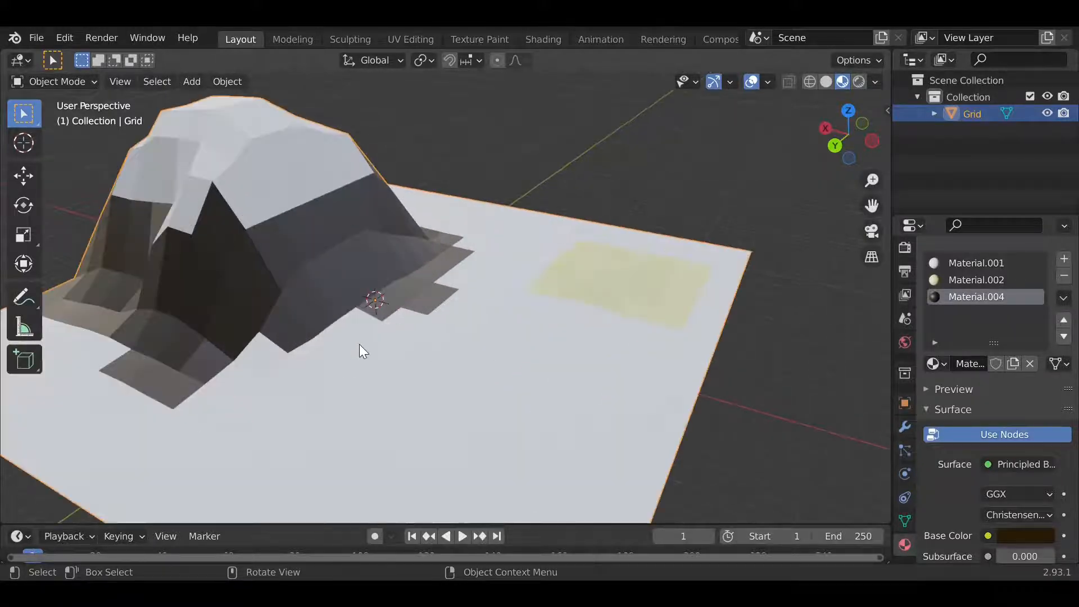
scroll(373, 346, down, 2)
middle_drag(373, 346, 546, 323)
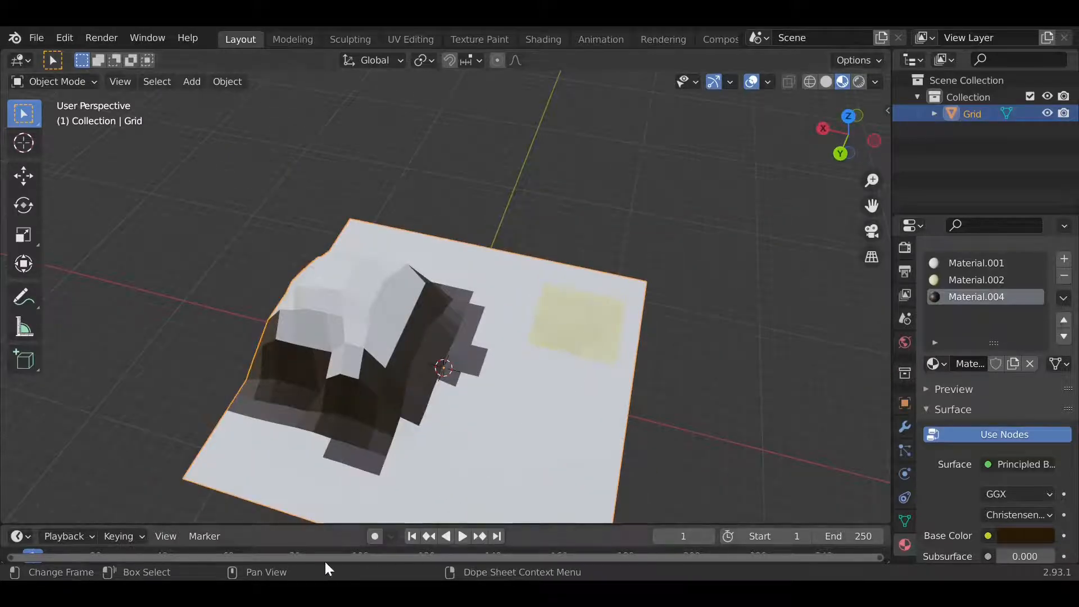